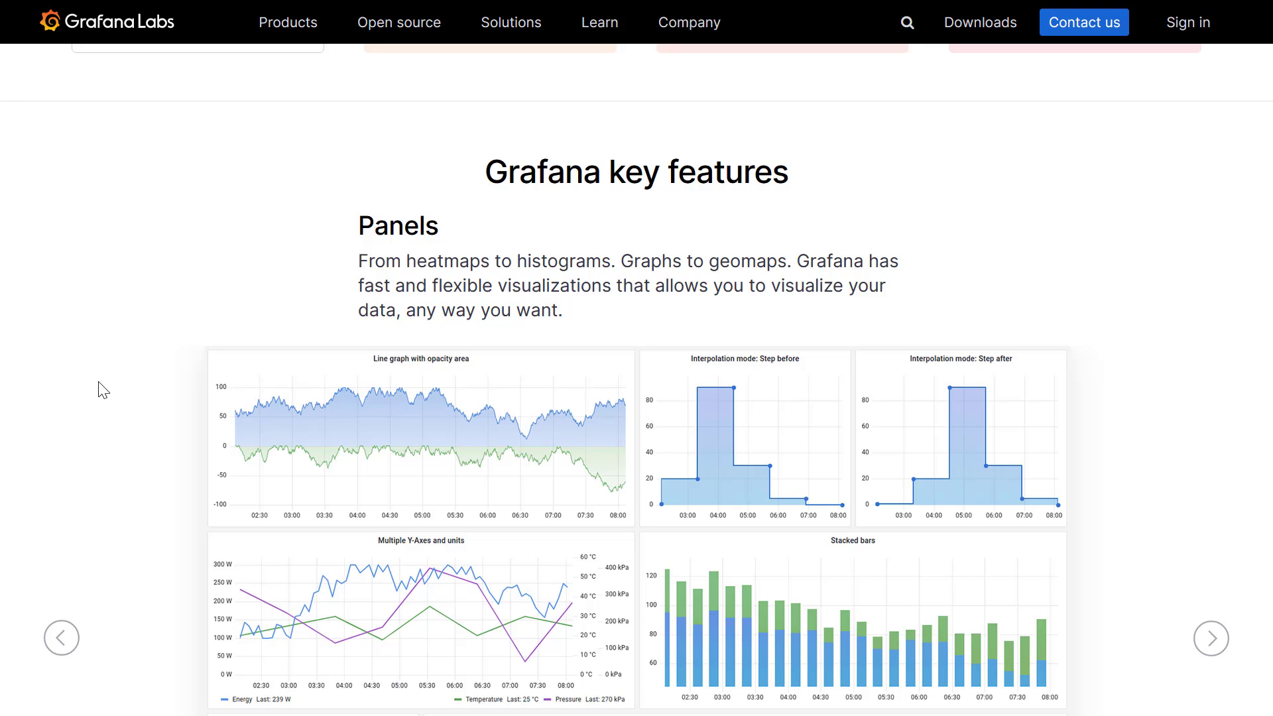
- Review the Grafana key features page, covering the panels, plugins, alerts and transformations sections
scroll(103, 389, down, 2)
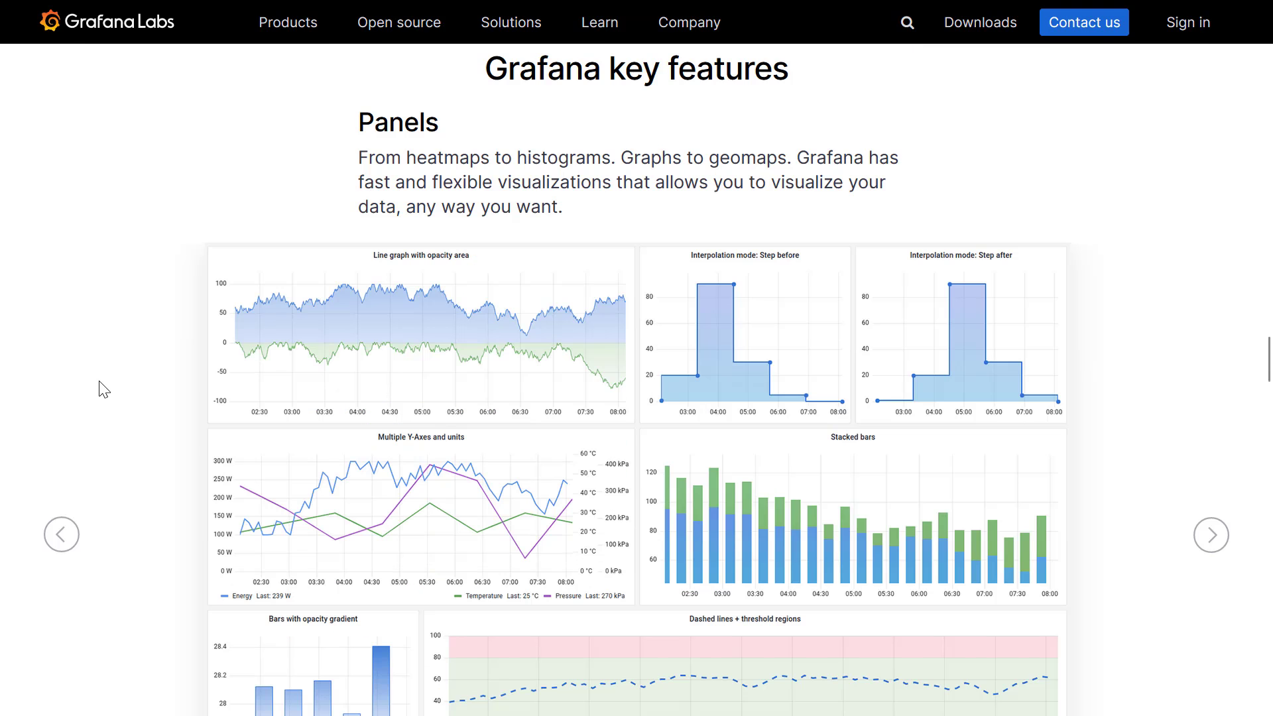
scroll(103, 390, down, 2)
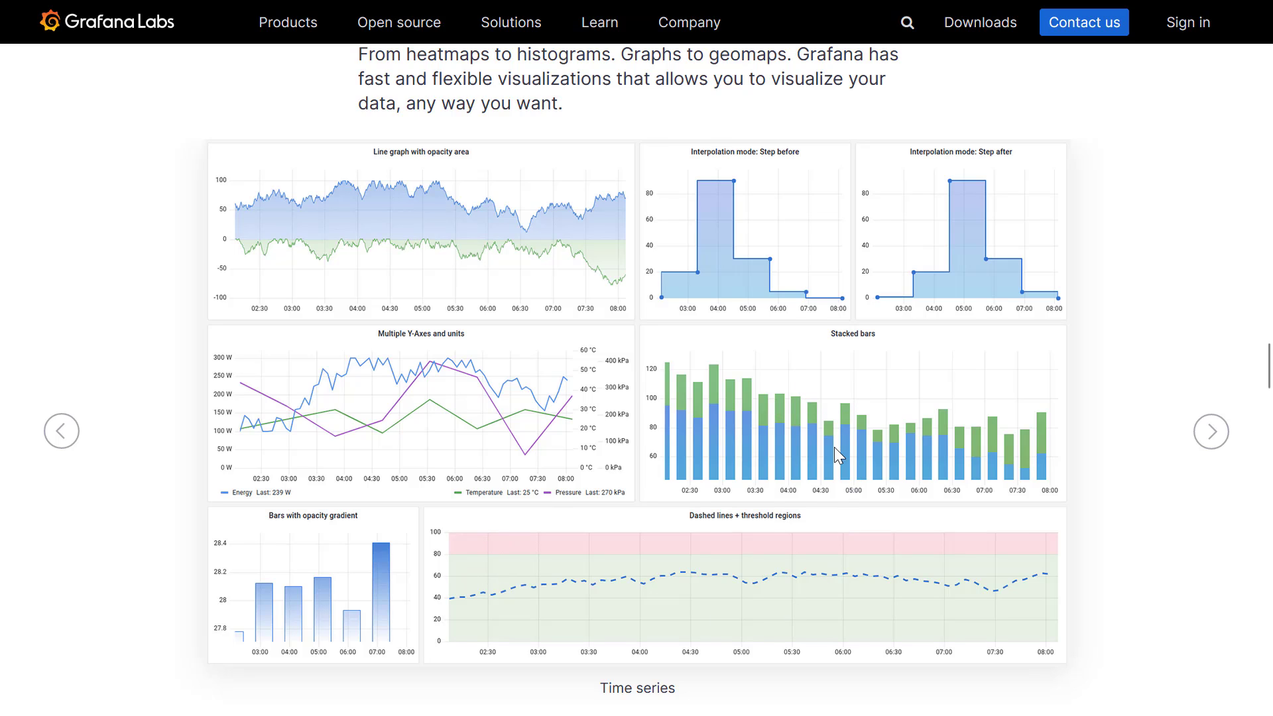
scroll(409, 396, down, 10)
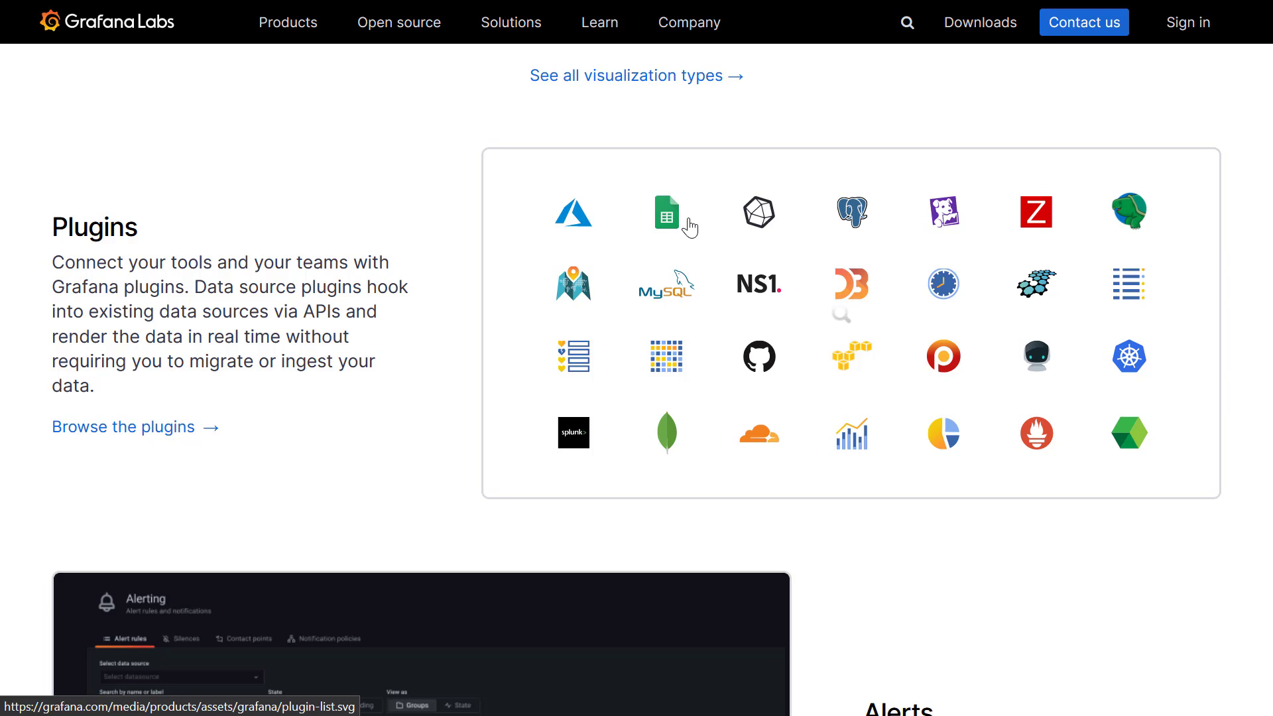
scroll(689, 227, down, 12)
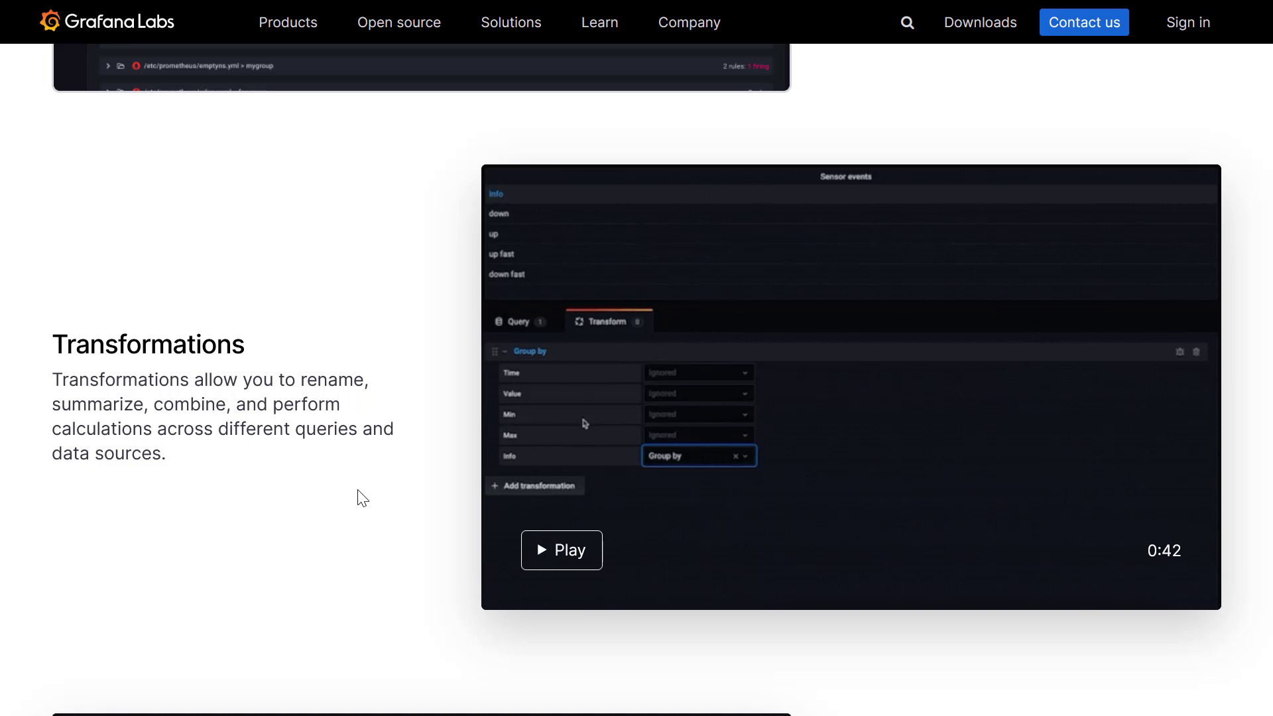
scroll(362, 499, up, 7)
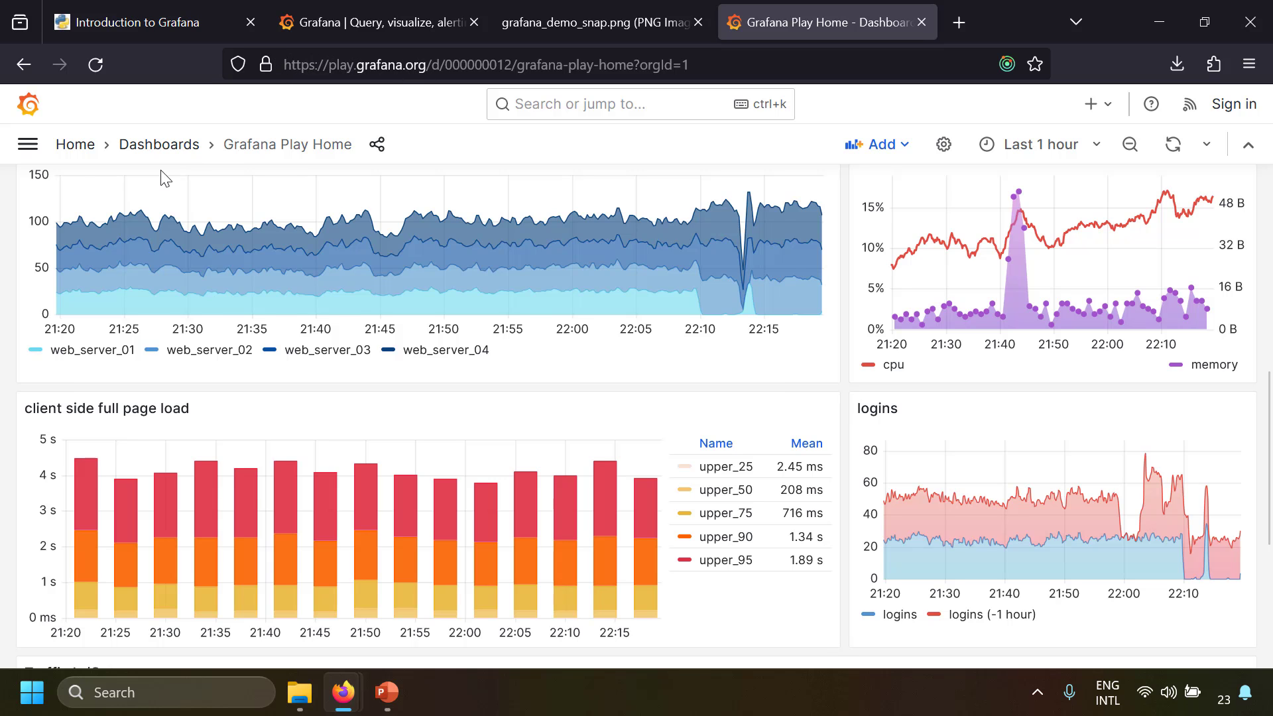
- Examine the Grafana Play Home dashboard's panels, including server requests, Memory / CPU, client side full page load, logins and Traffic In/Out
scroll(2, 340, up, 3)
scroll(2, 343, up, 4)
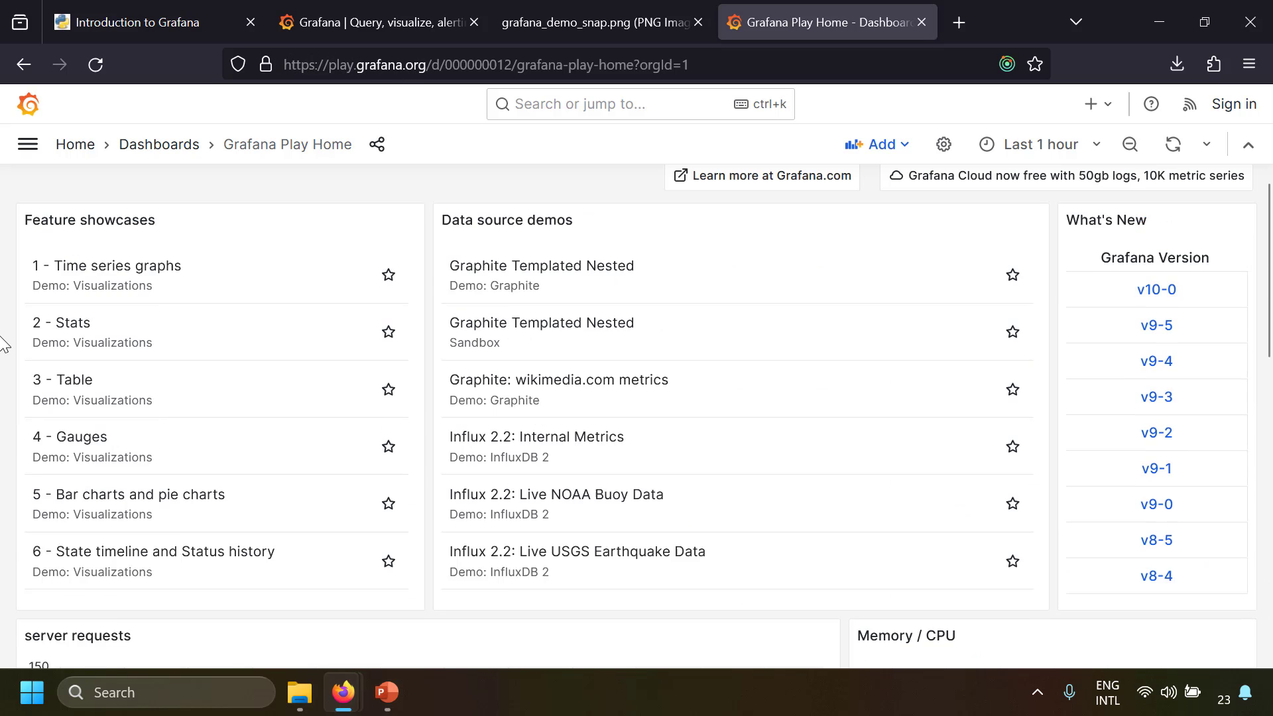
scroll(2, 343, down, 7)
scroll(175, 354, up, 2)
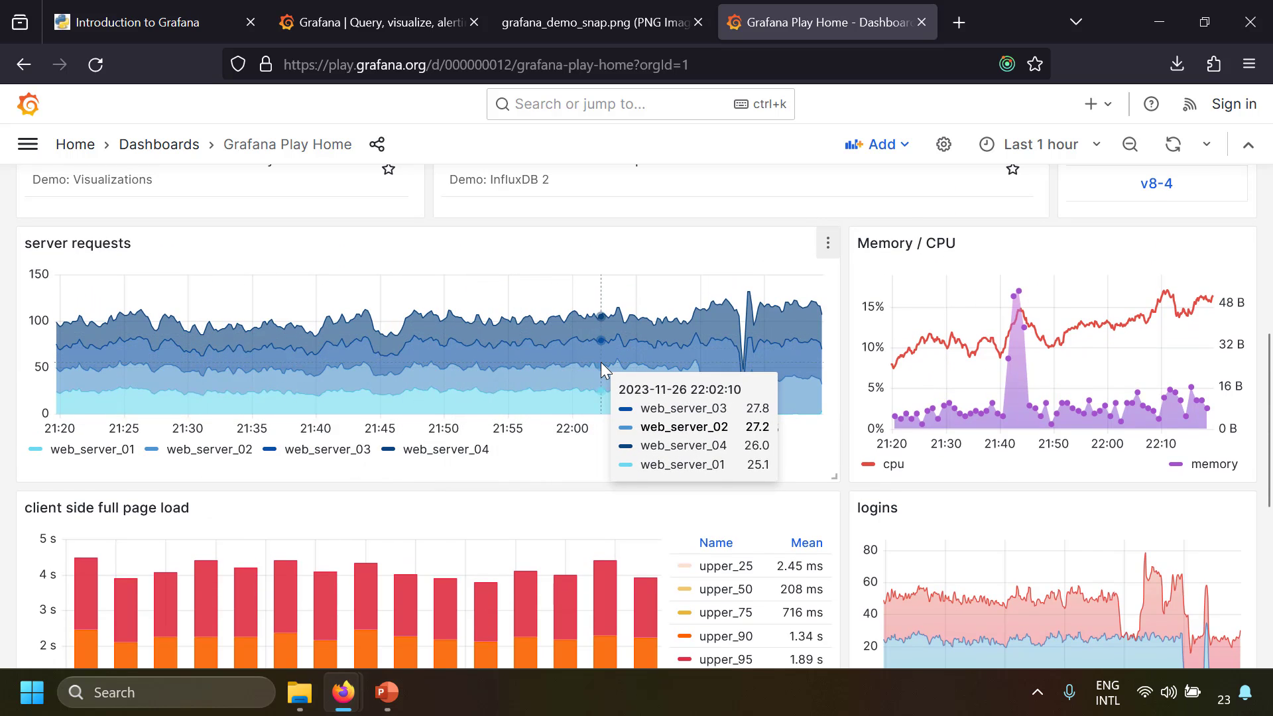
scroll(601, 362, up, 1)
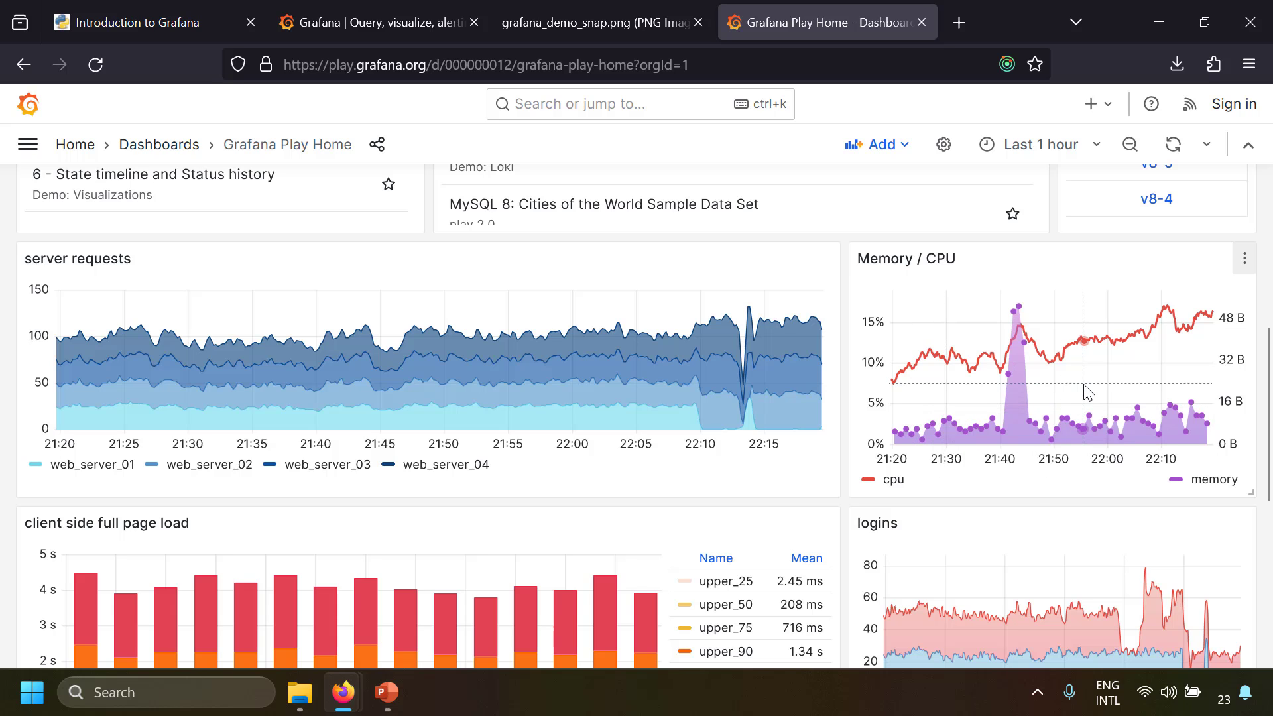
scroll(1091, 391, down, 5)
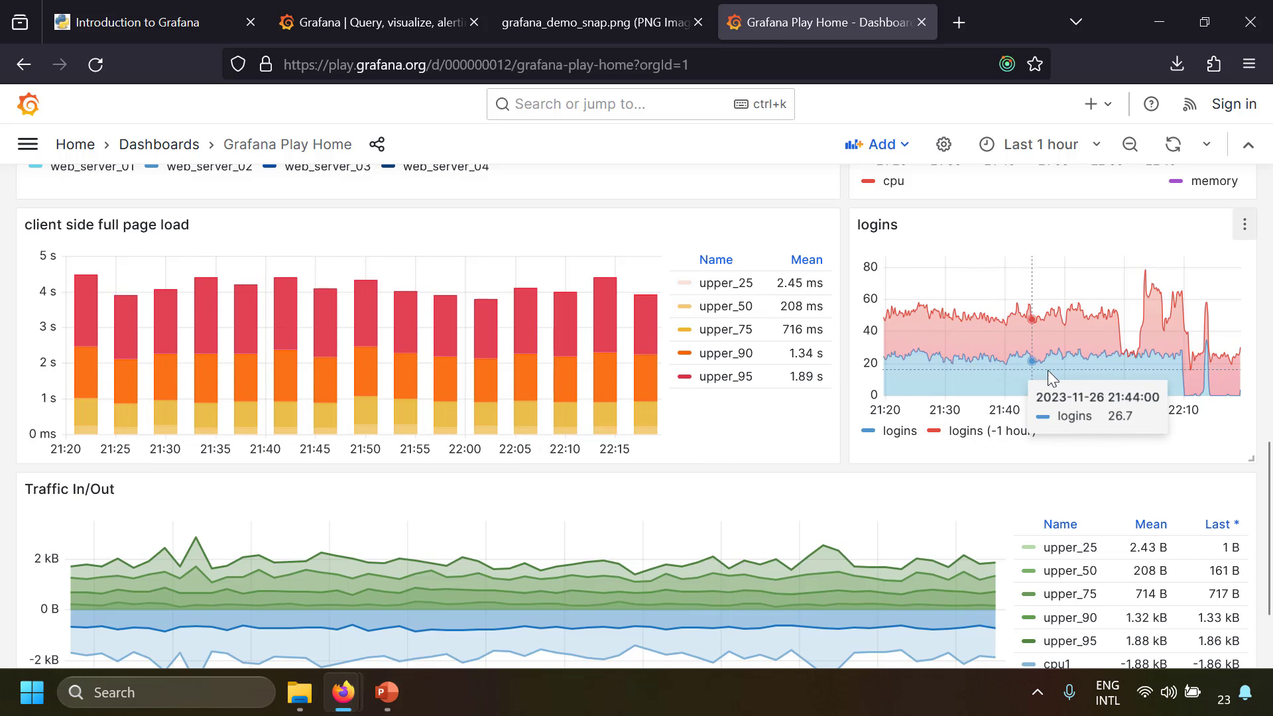
scroll(1071, 368, down, 1)
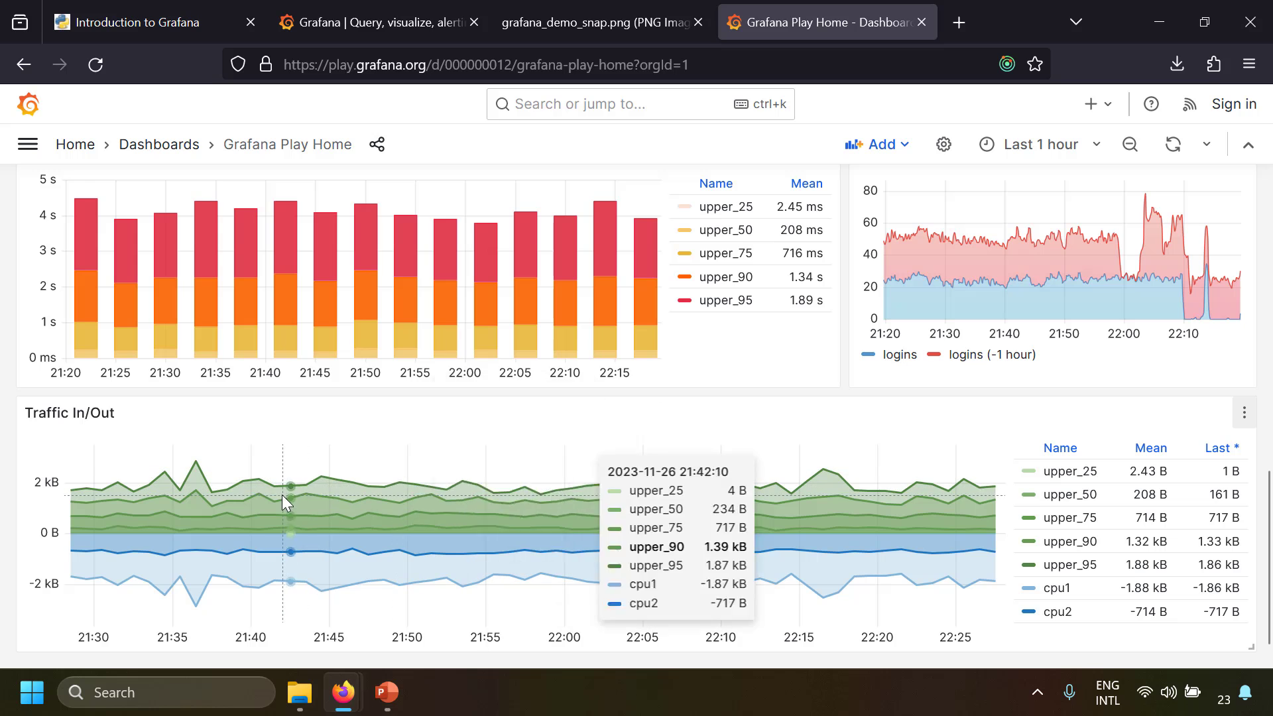
scroll(816, 490, up, 4)
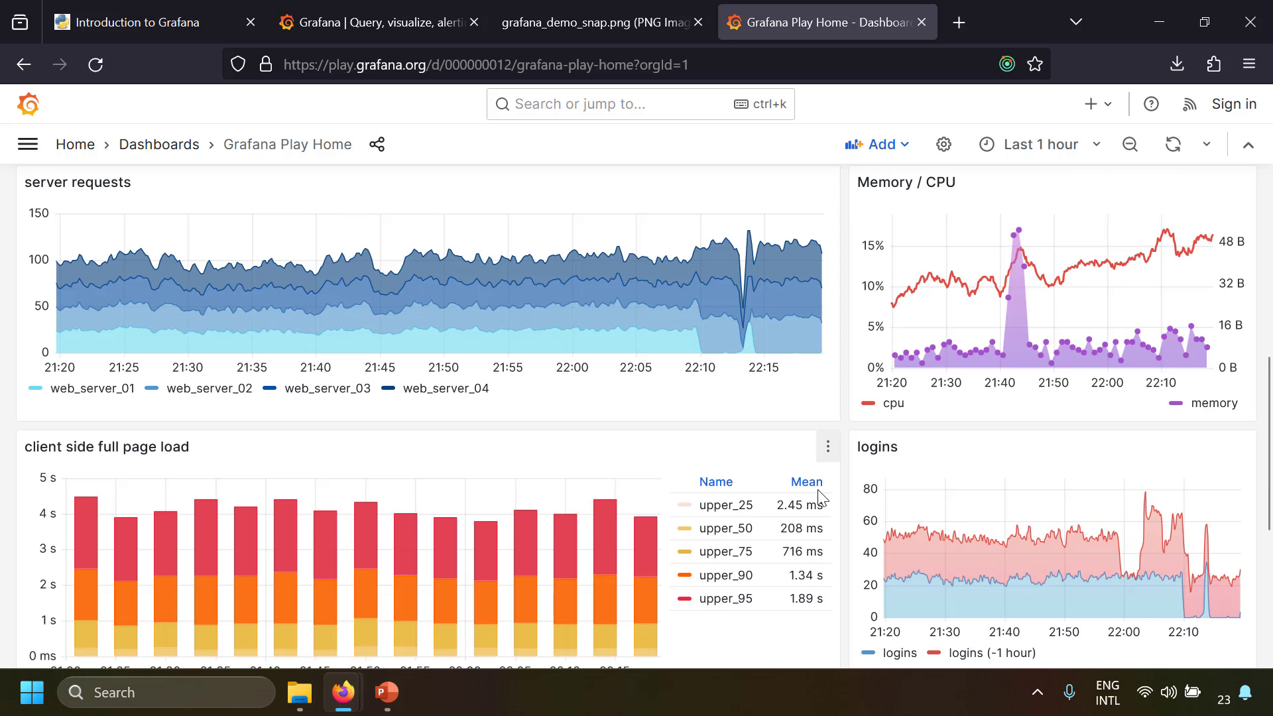
scroll(822, 498, up, 3)
scroll(822, 498, down, 4)
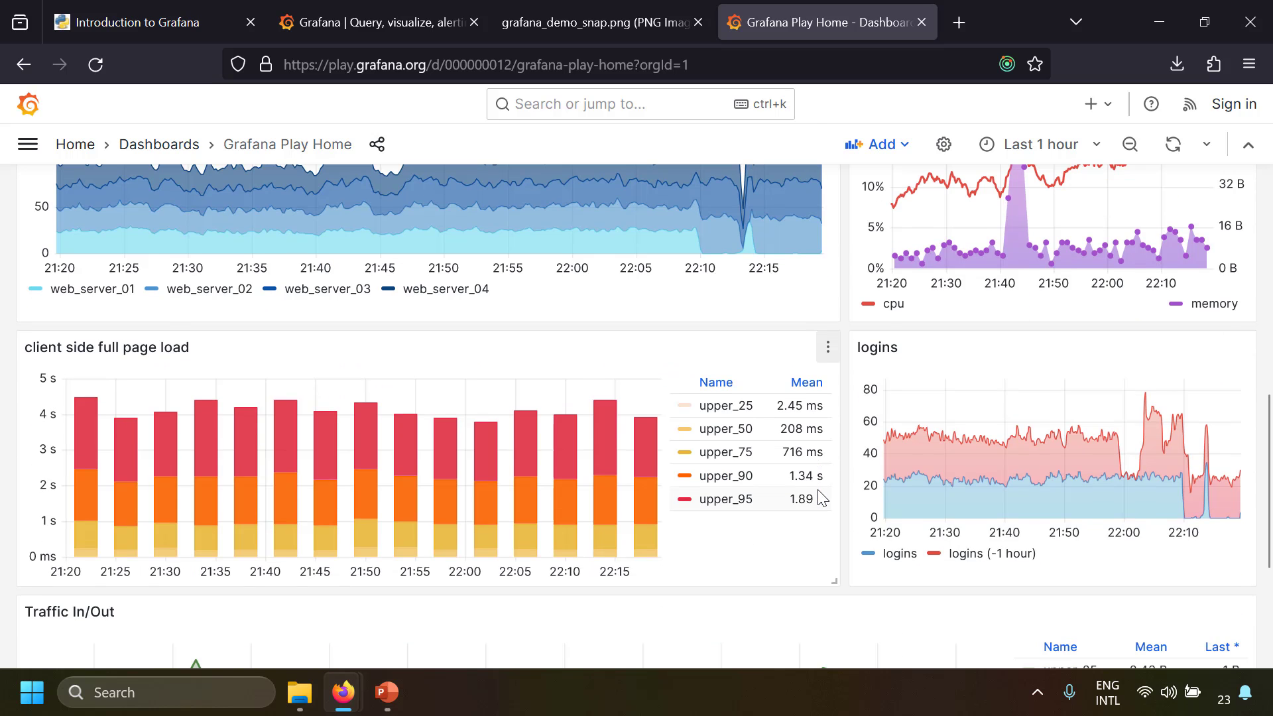
scroll(822, 497, up, 1)
scroll(815, 500, up, 1)
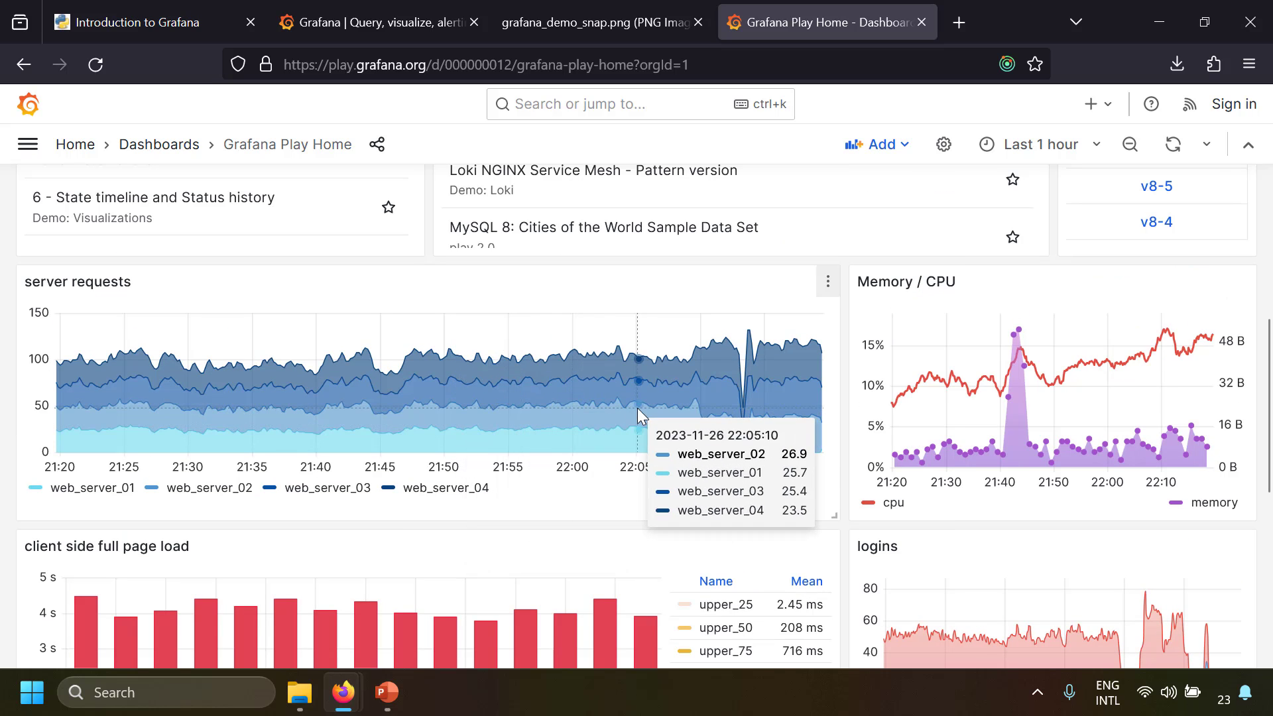
- Open the server requests panel for editing and inspect its data source and query A
click(827, 281)
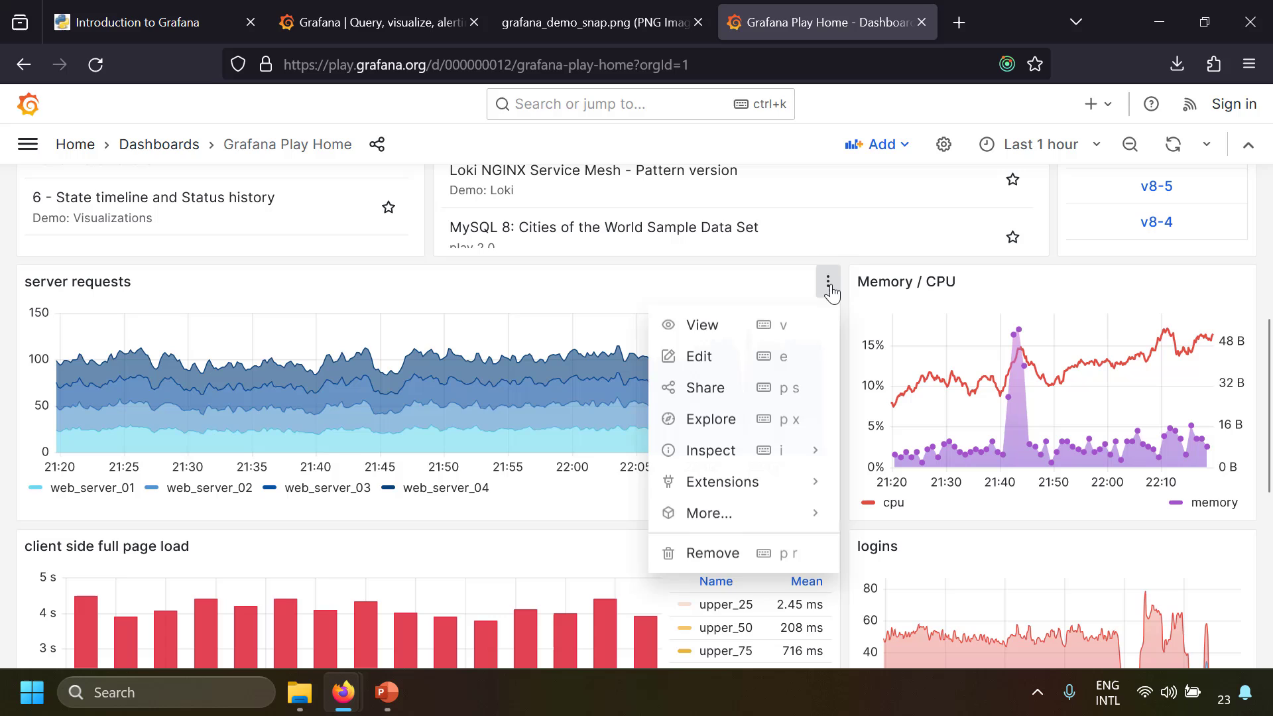
click(718, 353)
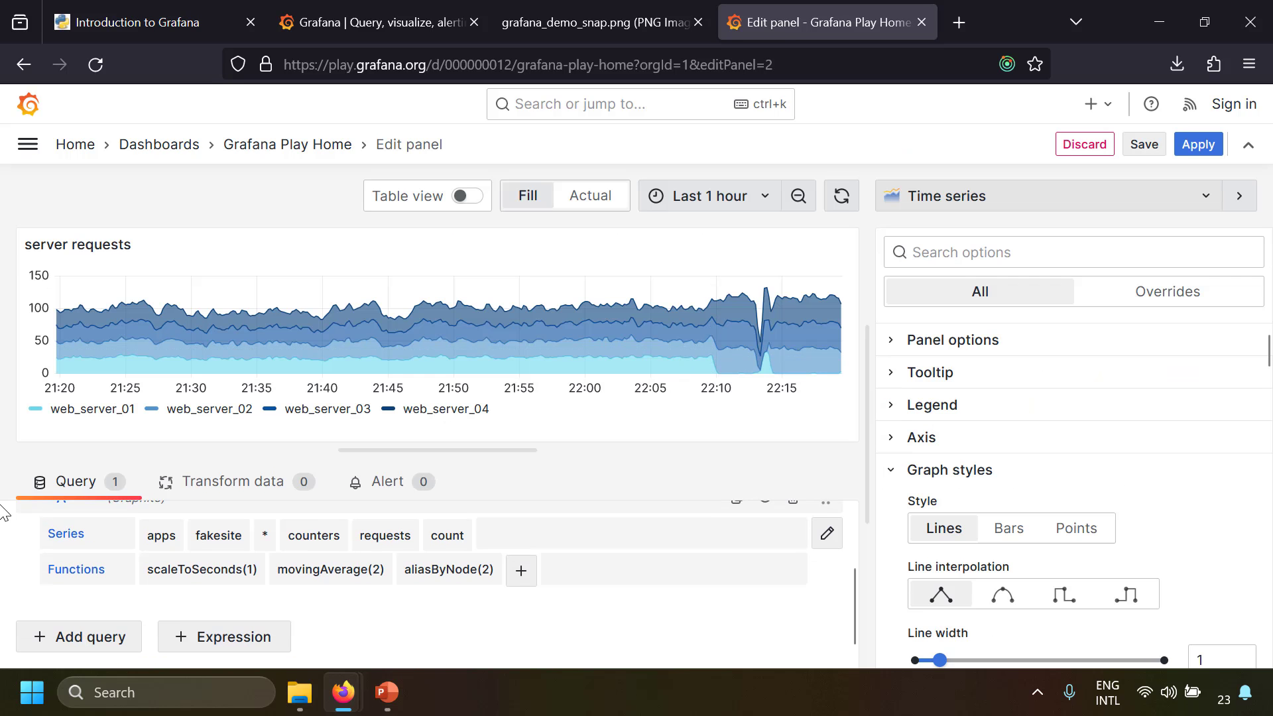
scroll(3, 531, up, 2)
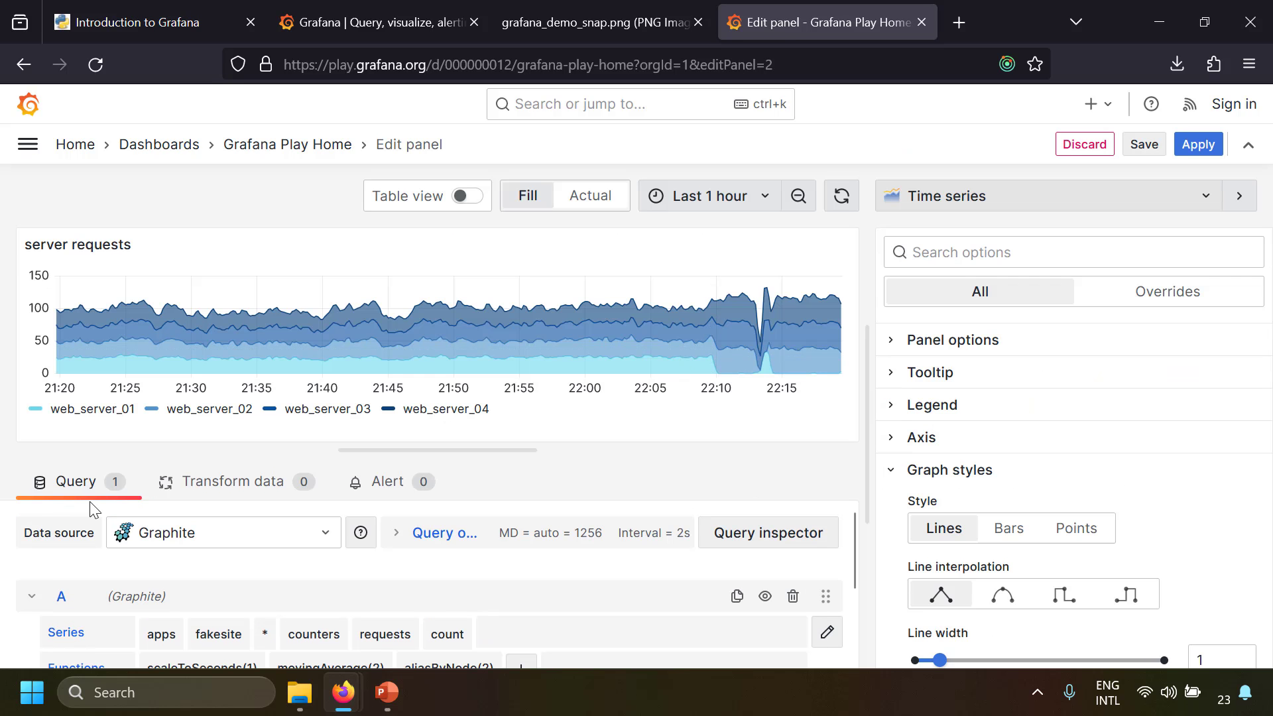
click(30, 597)
scroll(28, 606, down, 1)
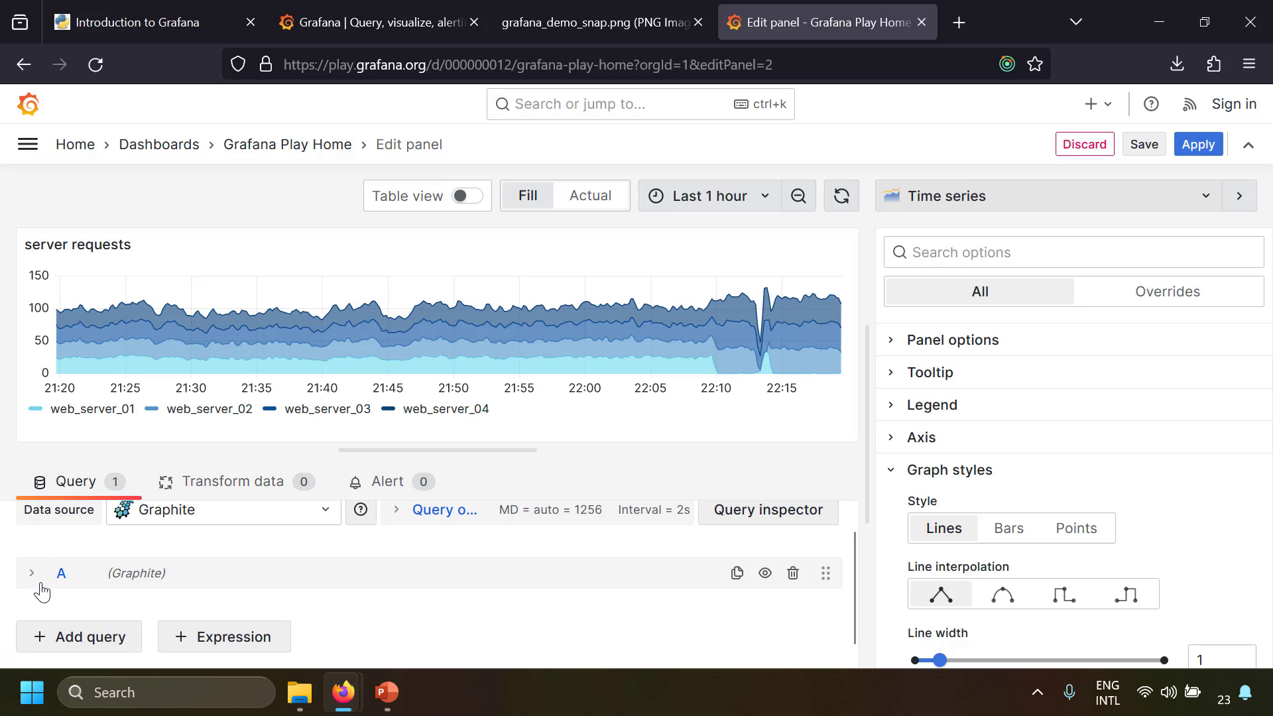
click(39, 584)
scroll(122, 554, up, 1)
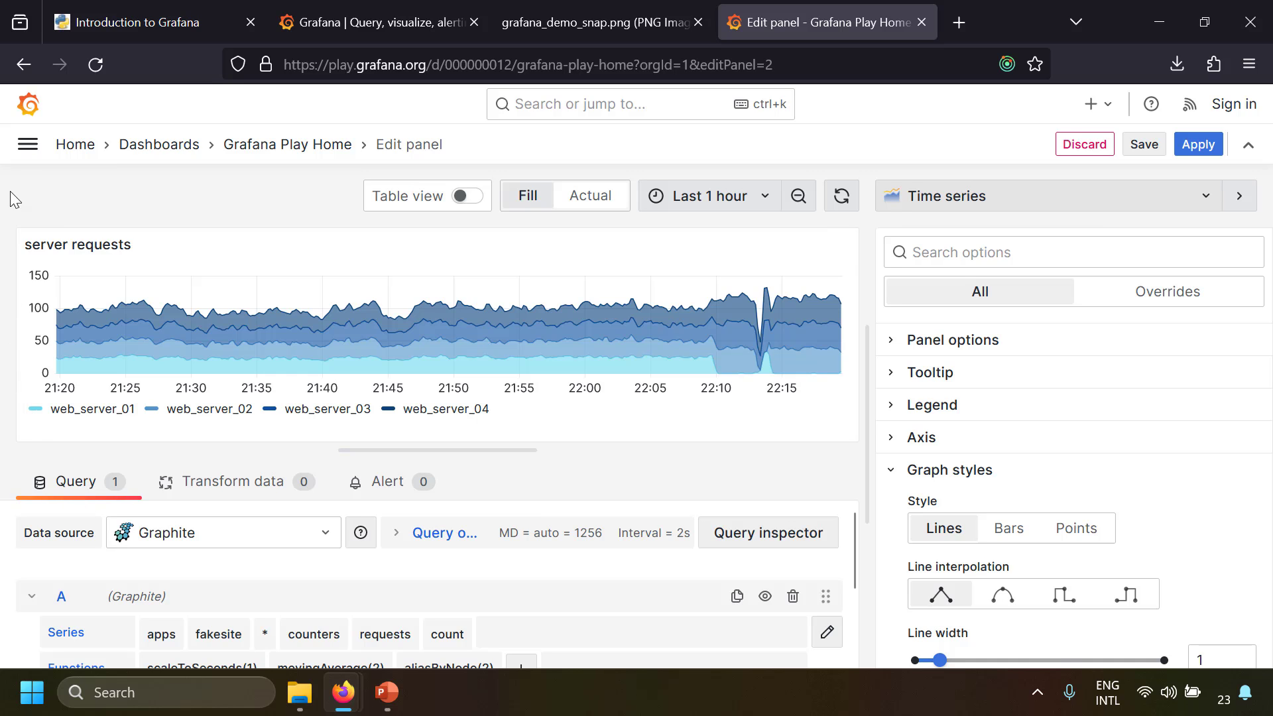
- Open the data sources list under Connections and browse the available data sources
click(28, 147)
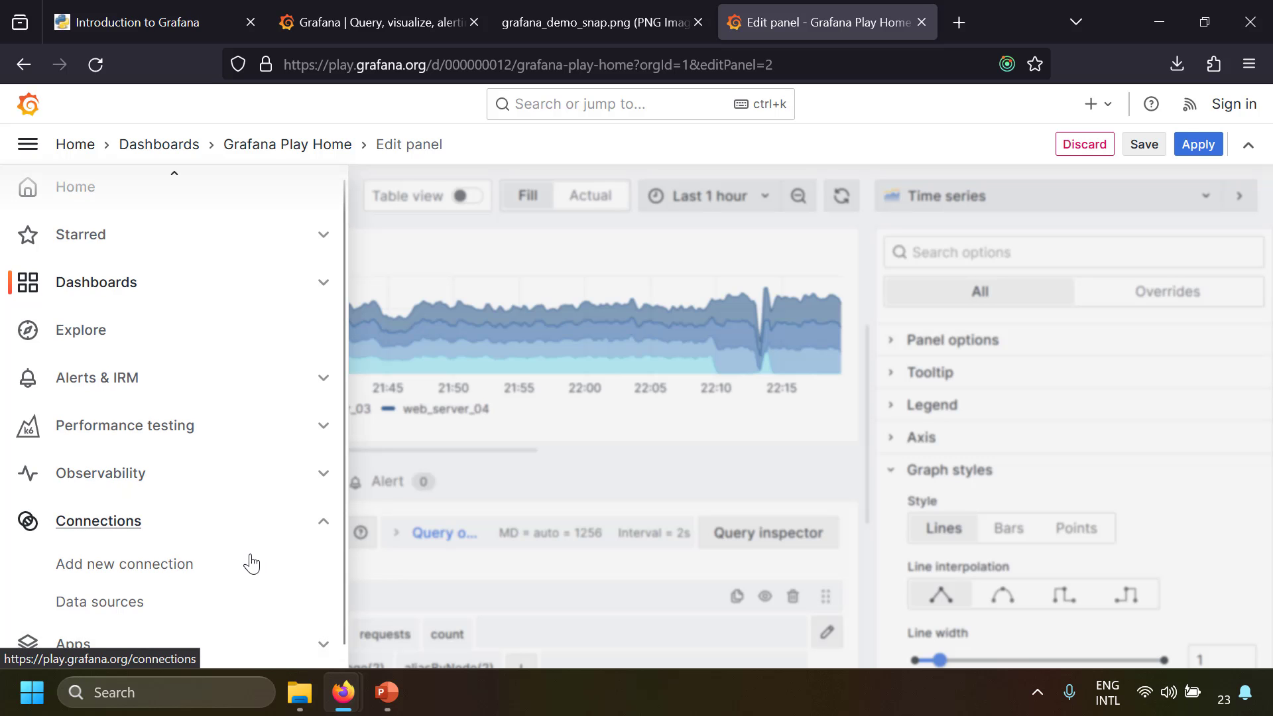
click(146, 602)
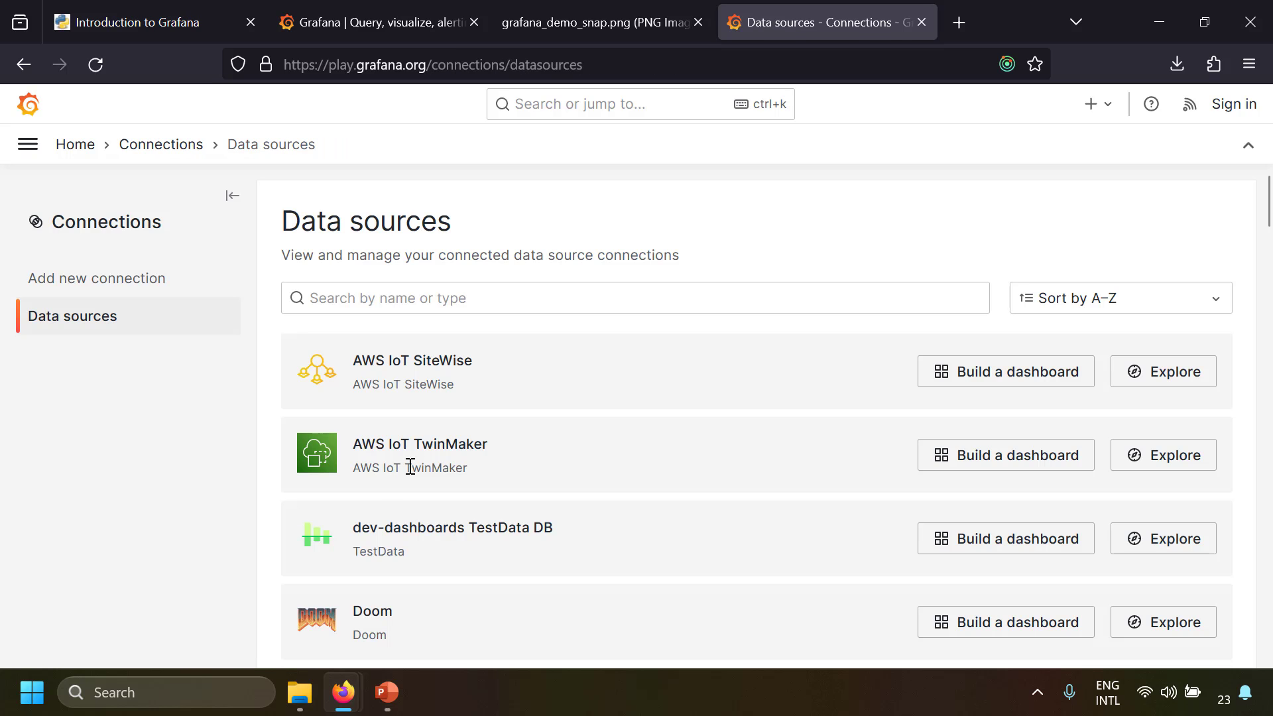
scroll(488, 441, down, 4)
scroll(488, 440, down, 4)
scroll(484, 474, up, 8)
scroll(606, 457, down, 6)
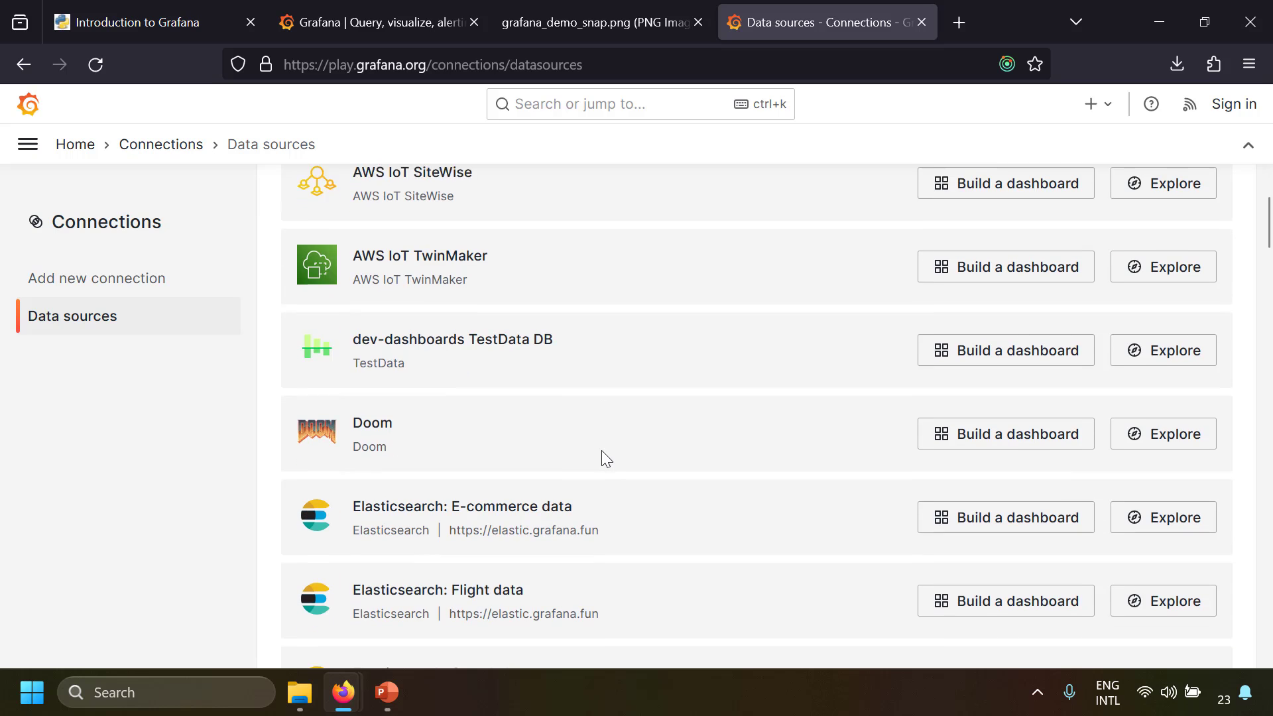
scroll(604, 453, down, 9)
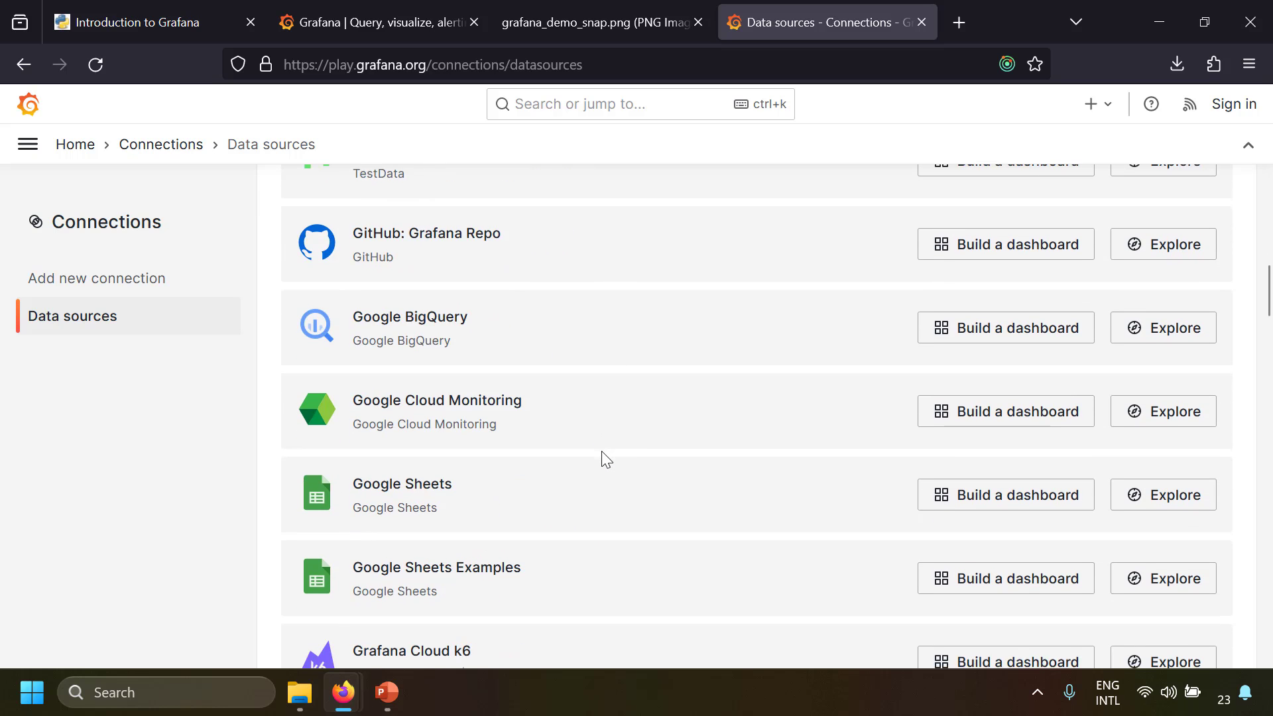
click(601, 451)
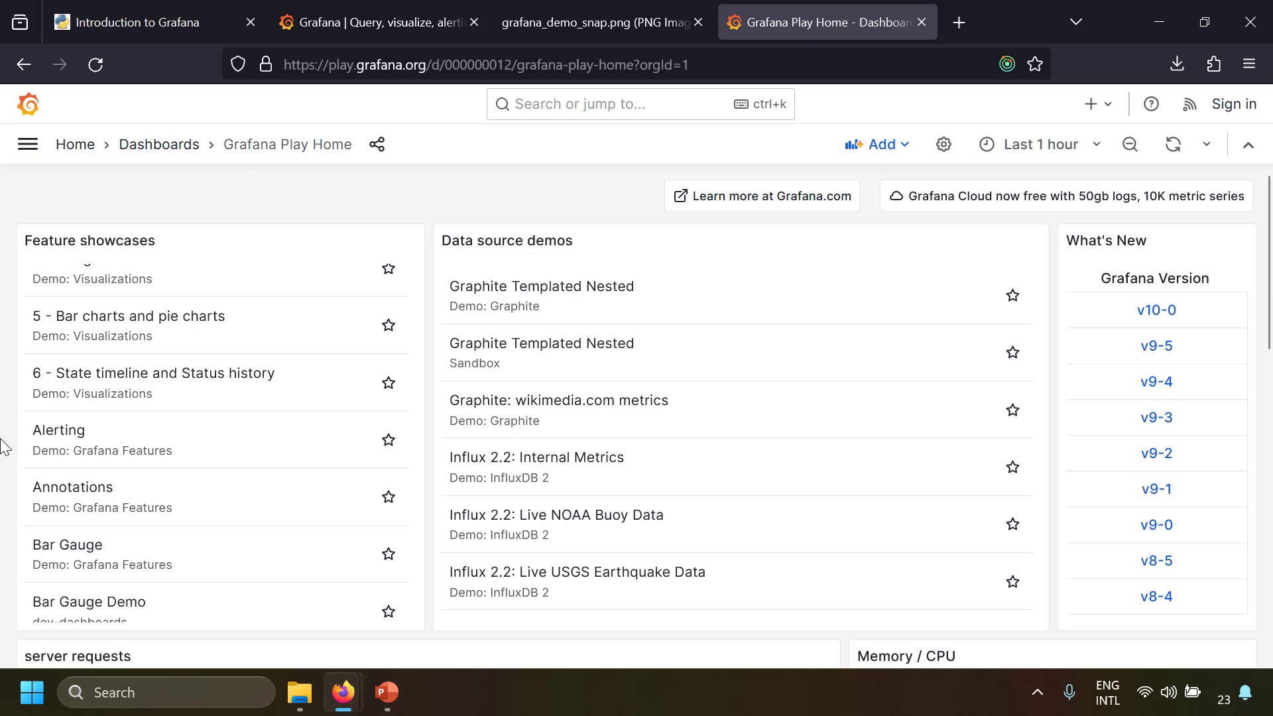
- Open the server requests panel of the Grafana Play Home dashboard for editing and show its alert rules
scroll(3, 445, down, 7)
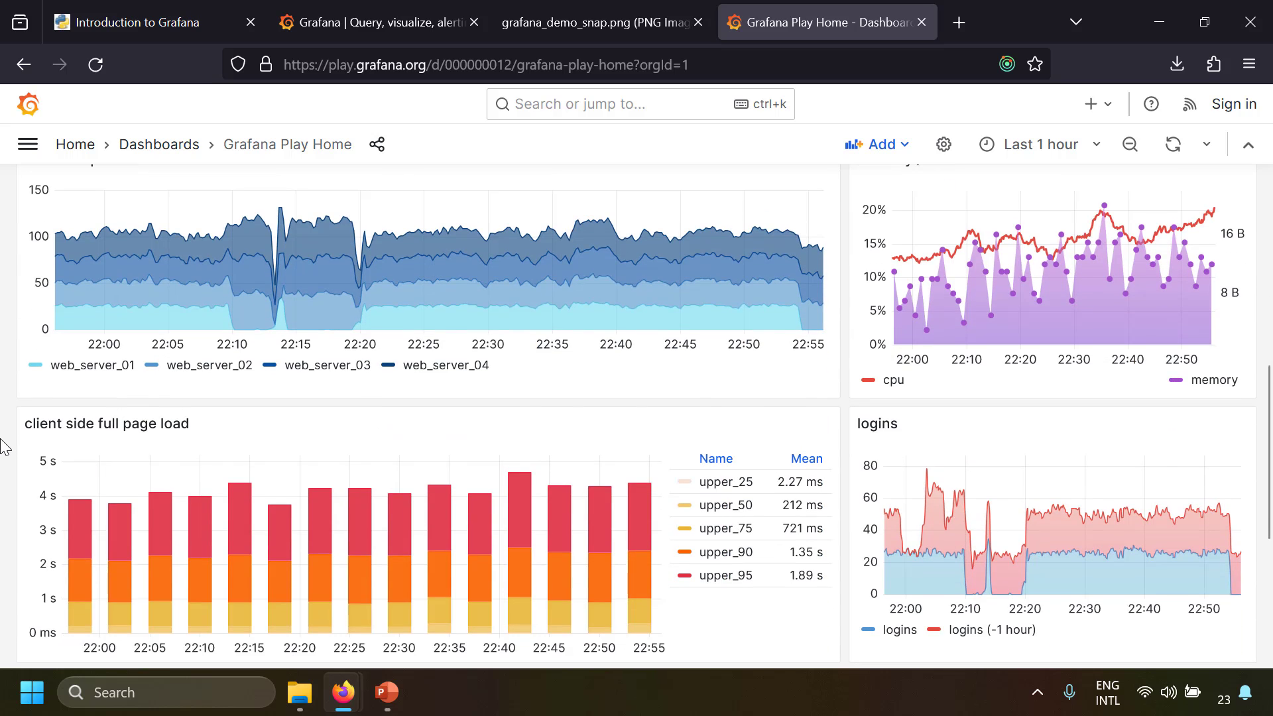
scroll(4, 445, up, 1)
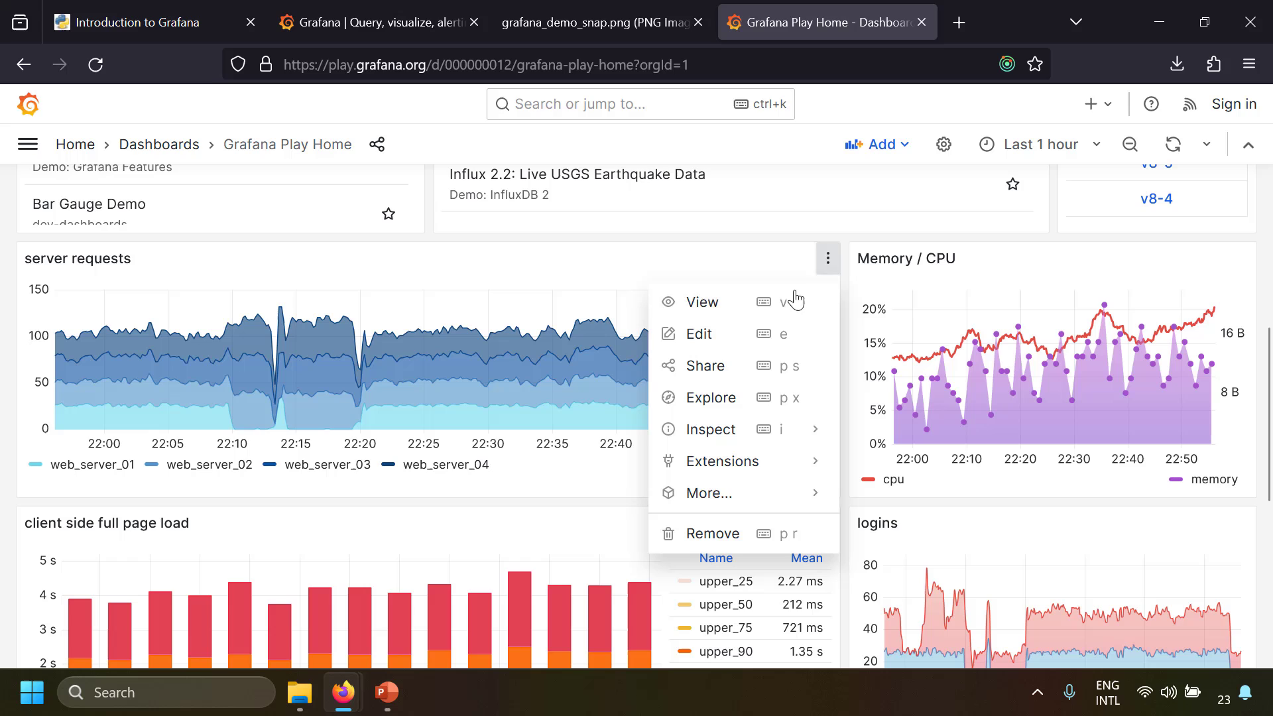
click(746, 332)
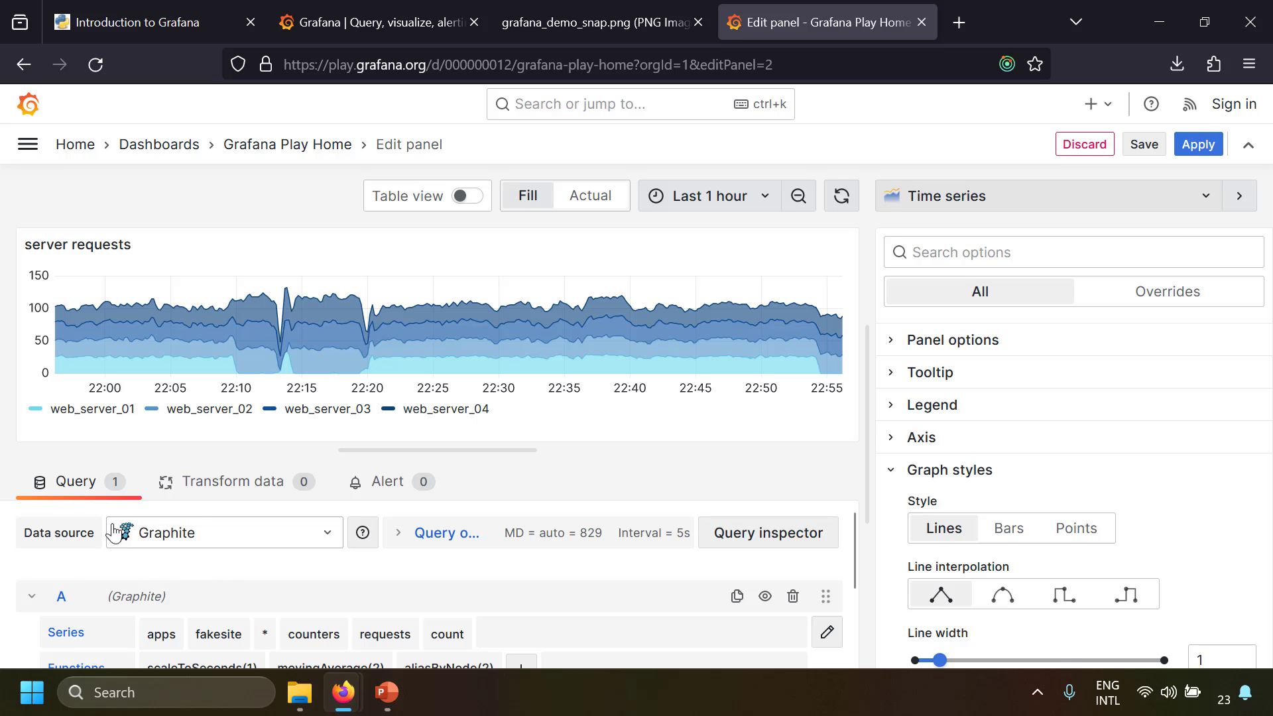
click(395, 482)
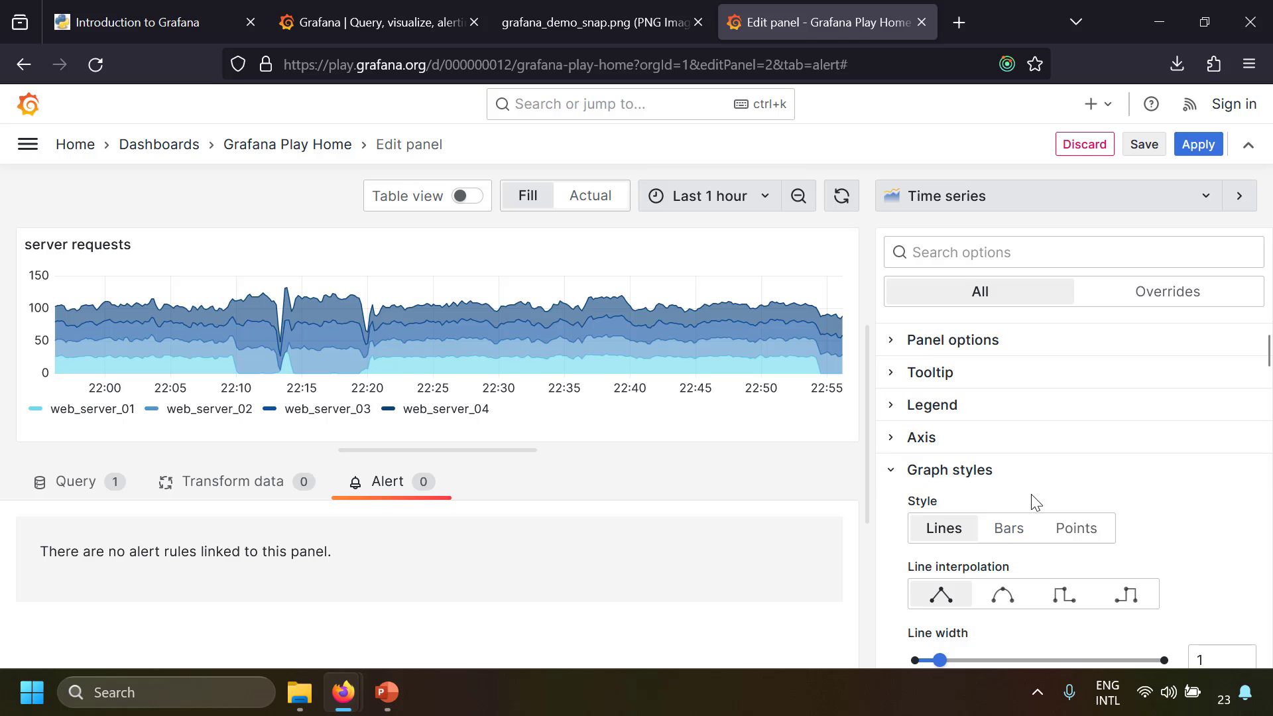
- Set the server requests graph's line width to 2 and its fill opacity to 47
scroll(1031, 497, down, 5)
scroll(1033, 505, up, 3)
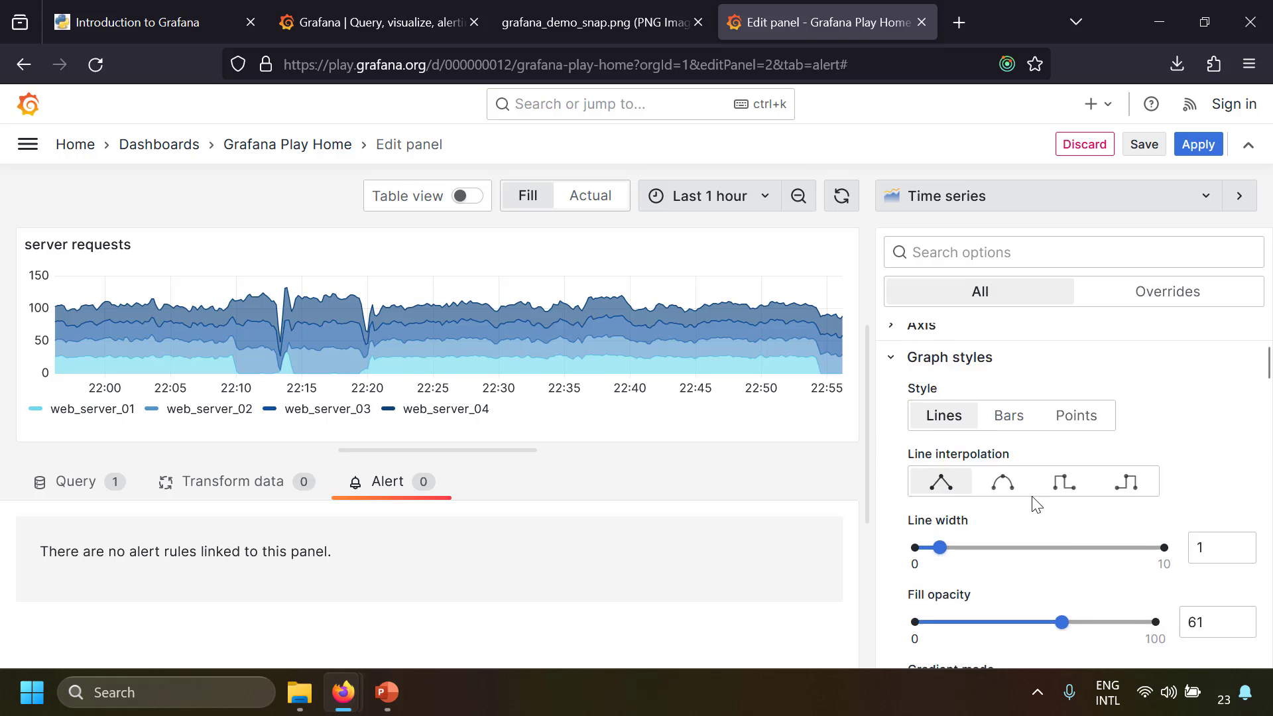
scroll(1035, 500, down, 2)
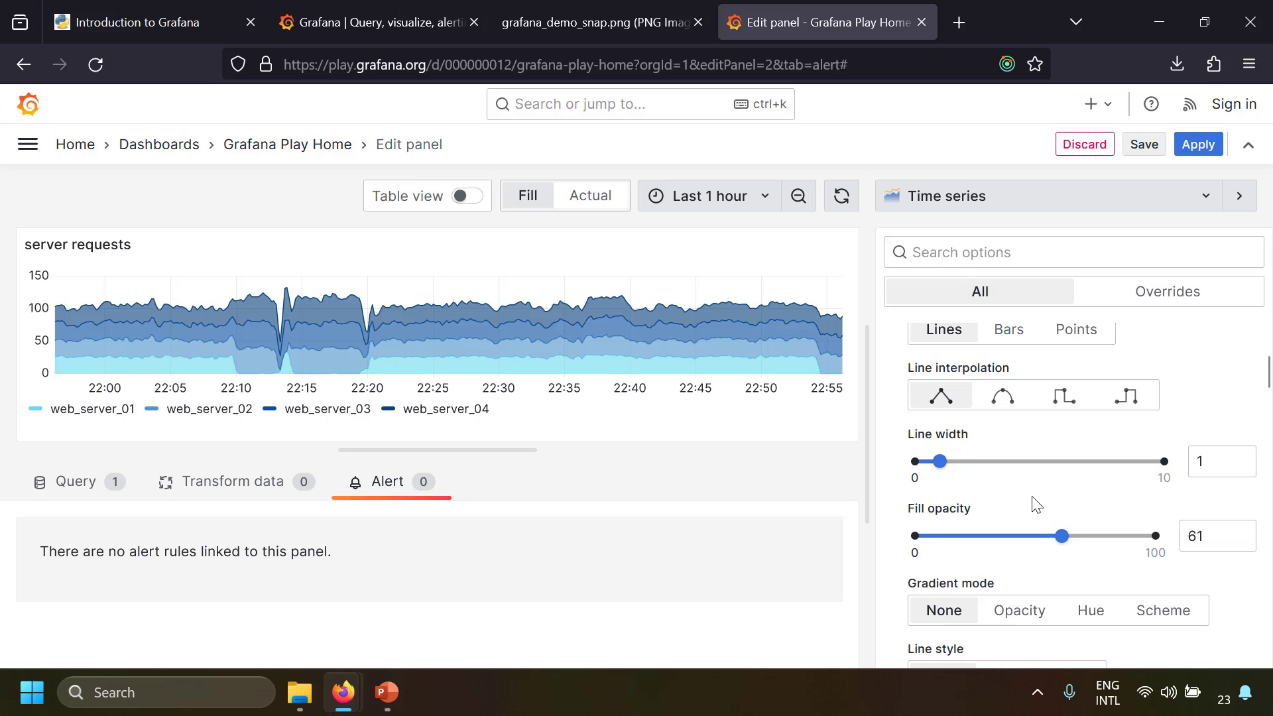
drag(939, 461, 966, 462)
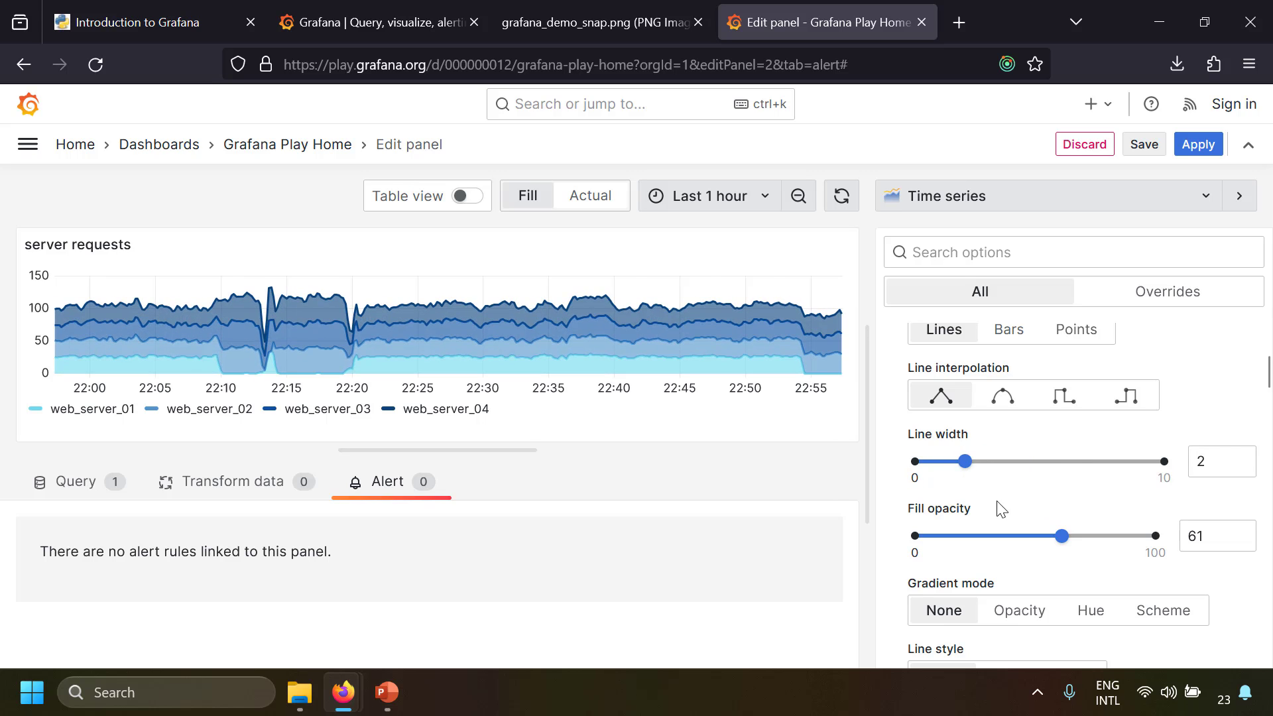
drag(1060, 536, 1028, 535)
scroll(893, 545, down, 3)
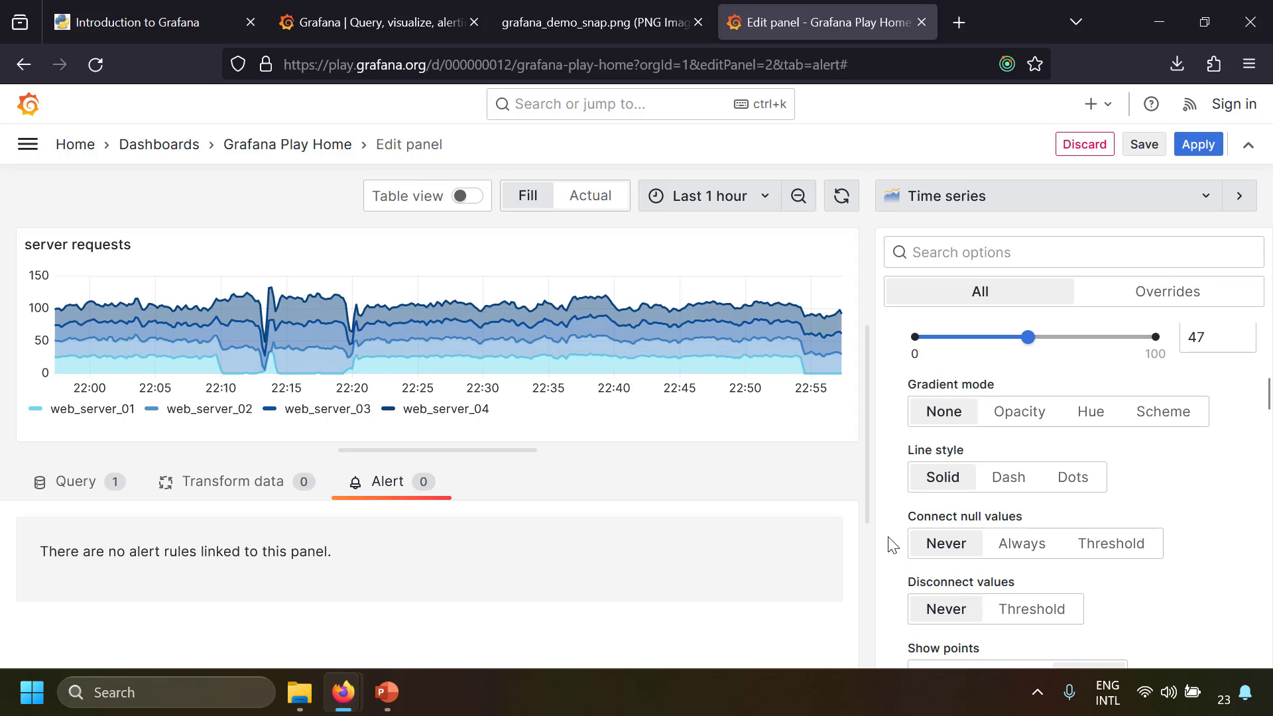
- Try the Dash line style on the server requests graph and switch it back to Solid
click(1028, 479)
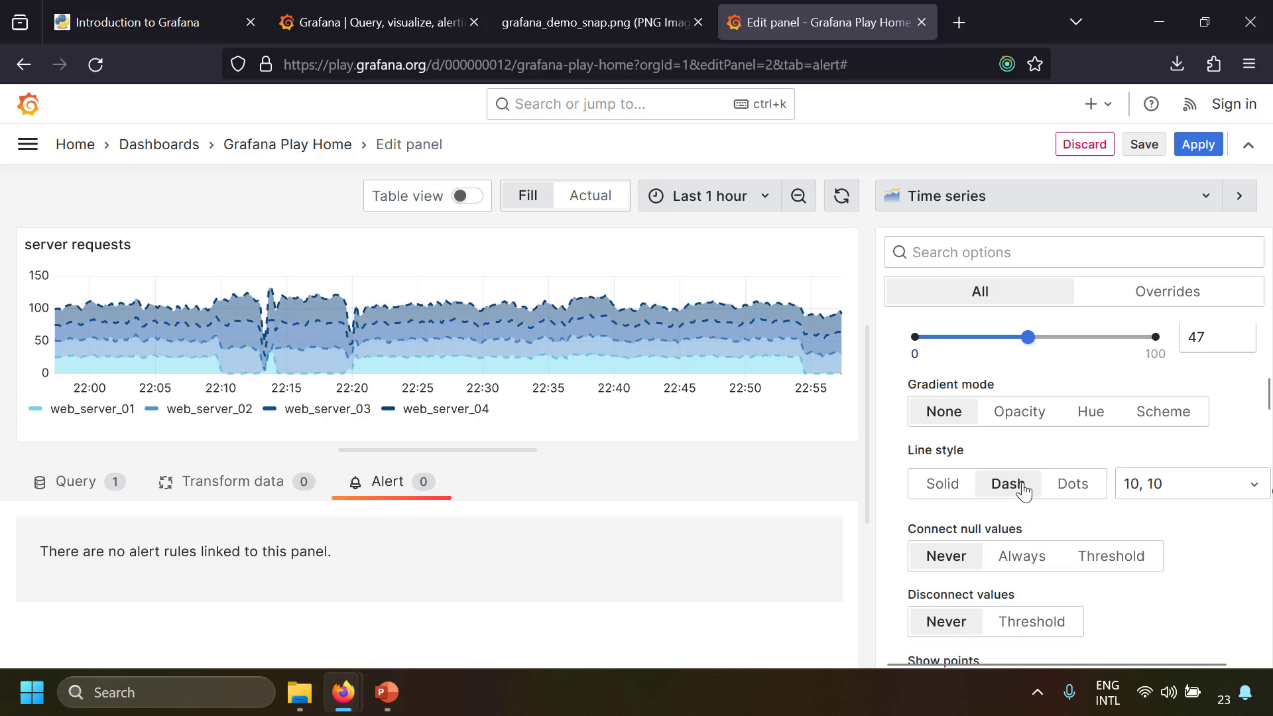
click(943, 484)
- Search the panel options for "legend"
scroll(889, 548, down, 1)
scroll(891, 550, up, 6)
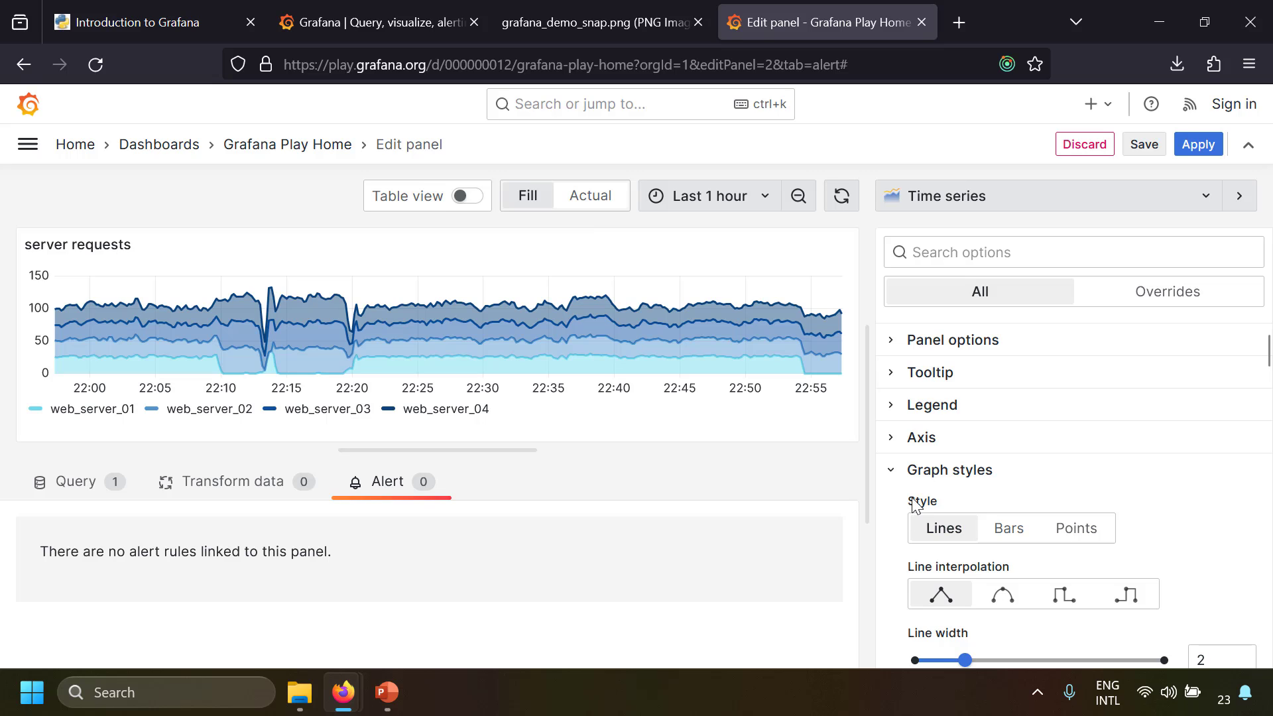
click(1026, 252)
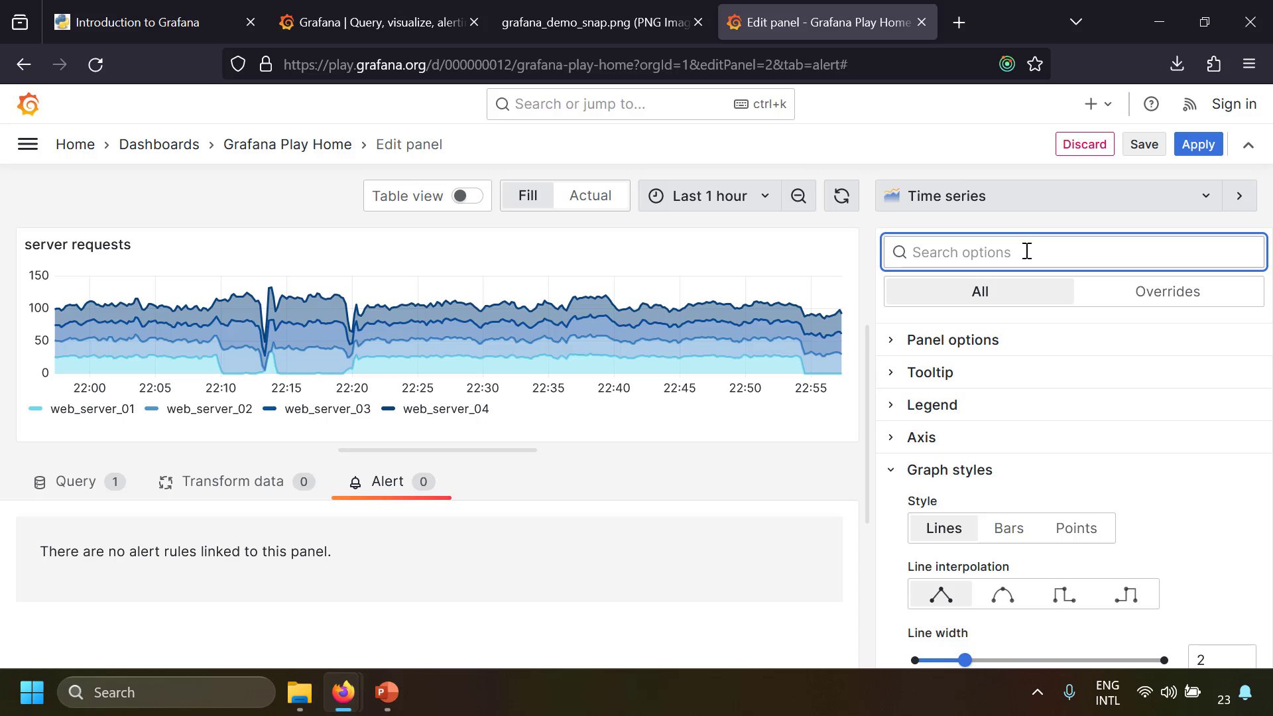
text(legend)
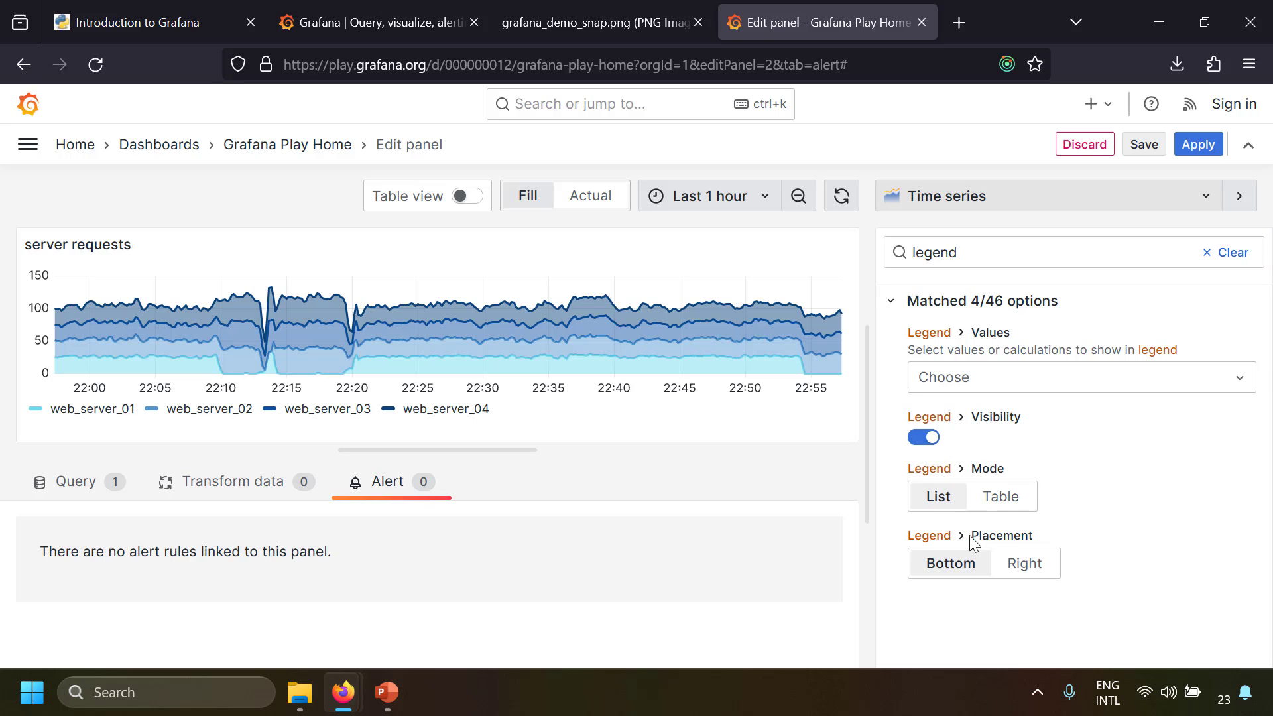
- Set the server requests graph's legend placement to Right and return to the Grafana Play Home dashboard
click(1022, 567)
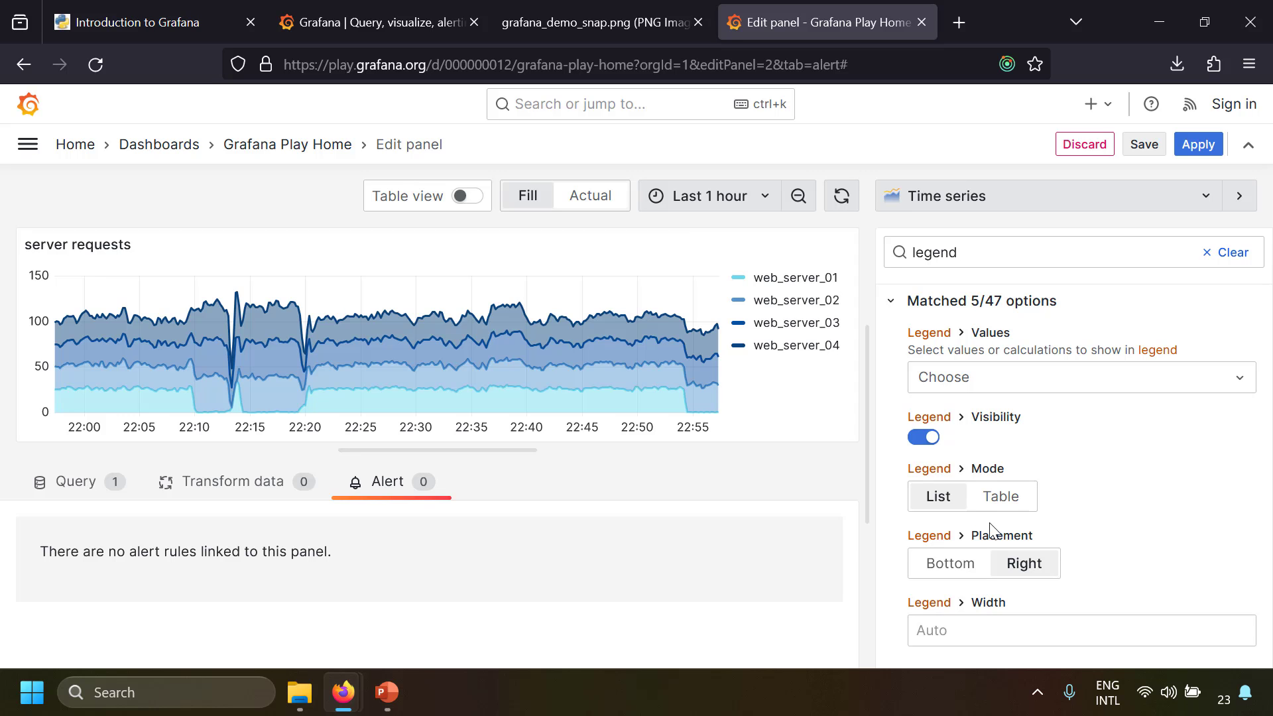
key(Escape)
scroll(4, 460, up, 6)
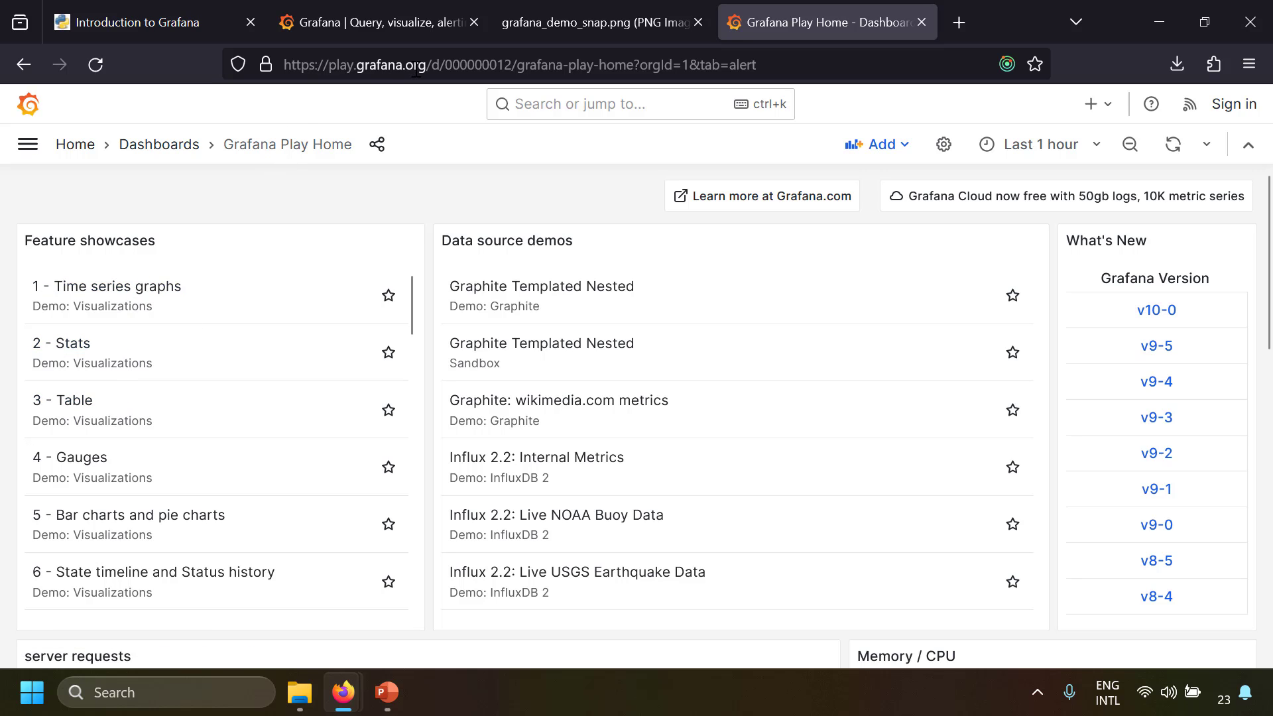
- Open the "5 - Bar charts and pie charts" dashboard and start editing its Browser market share pie chart panel
scroll(2, 375, down, 10)
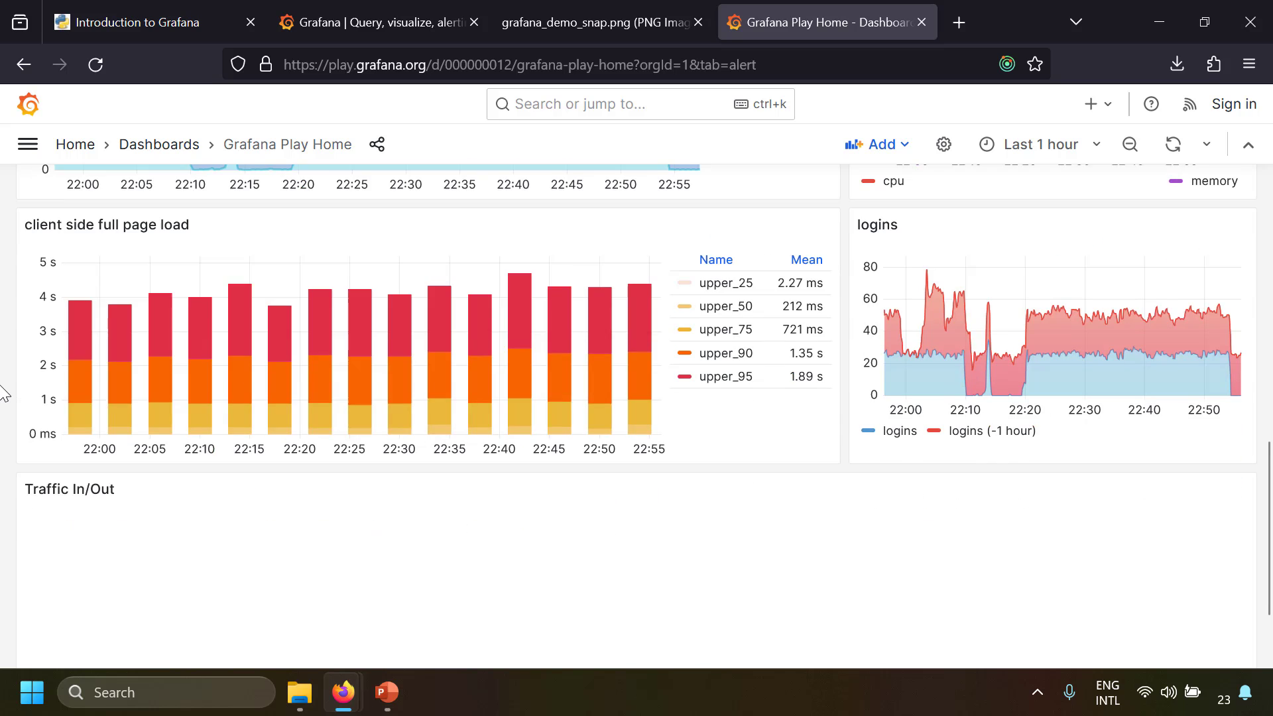
scroll(2, 393, up, 10)
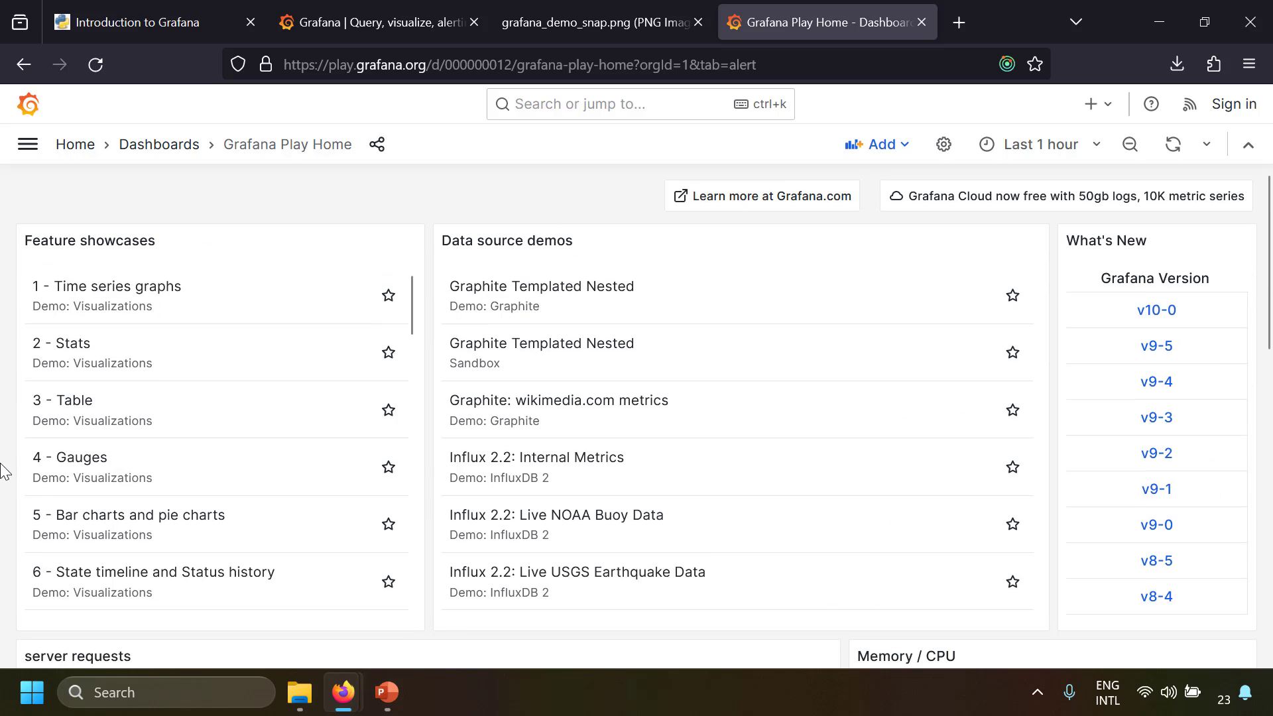
click(118, 524)
scroll(2, 482, down, 10)
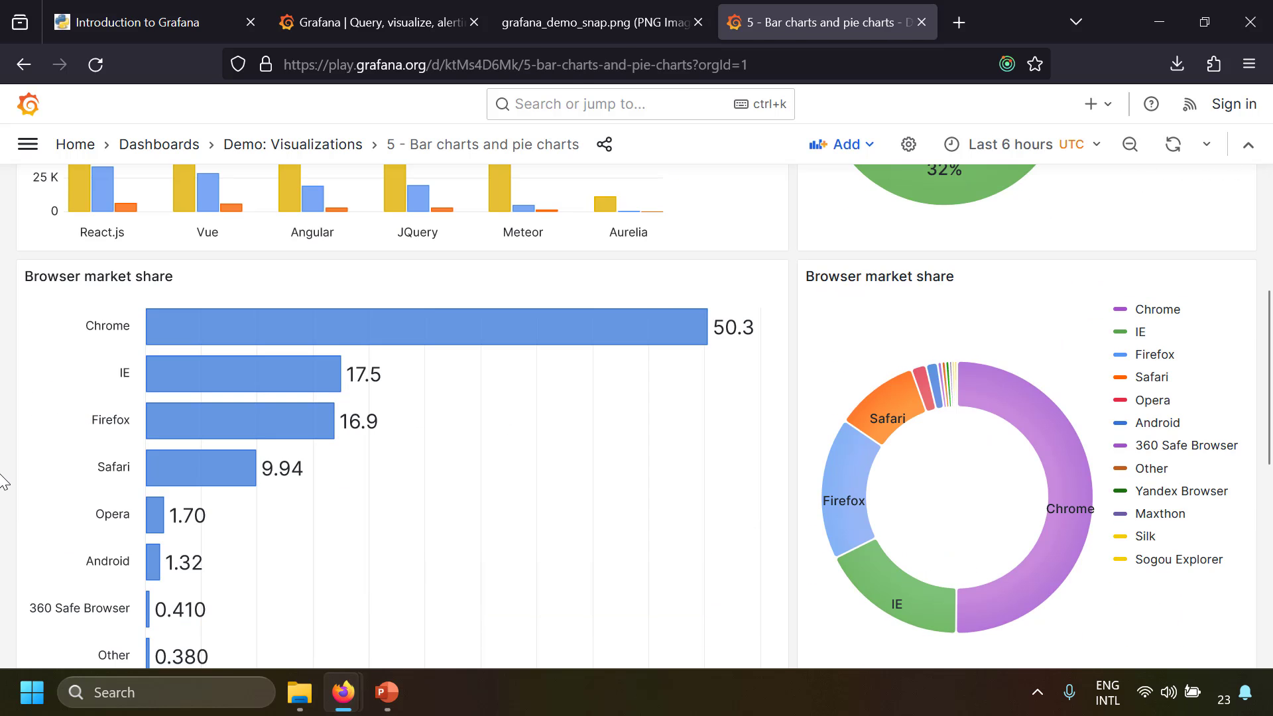
scroll(2, 504, up, 5)
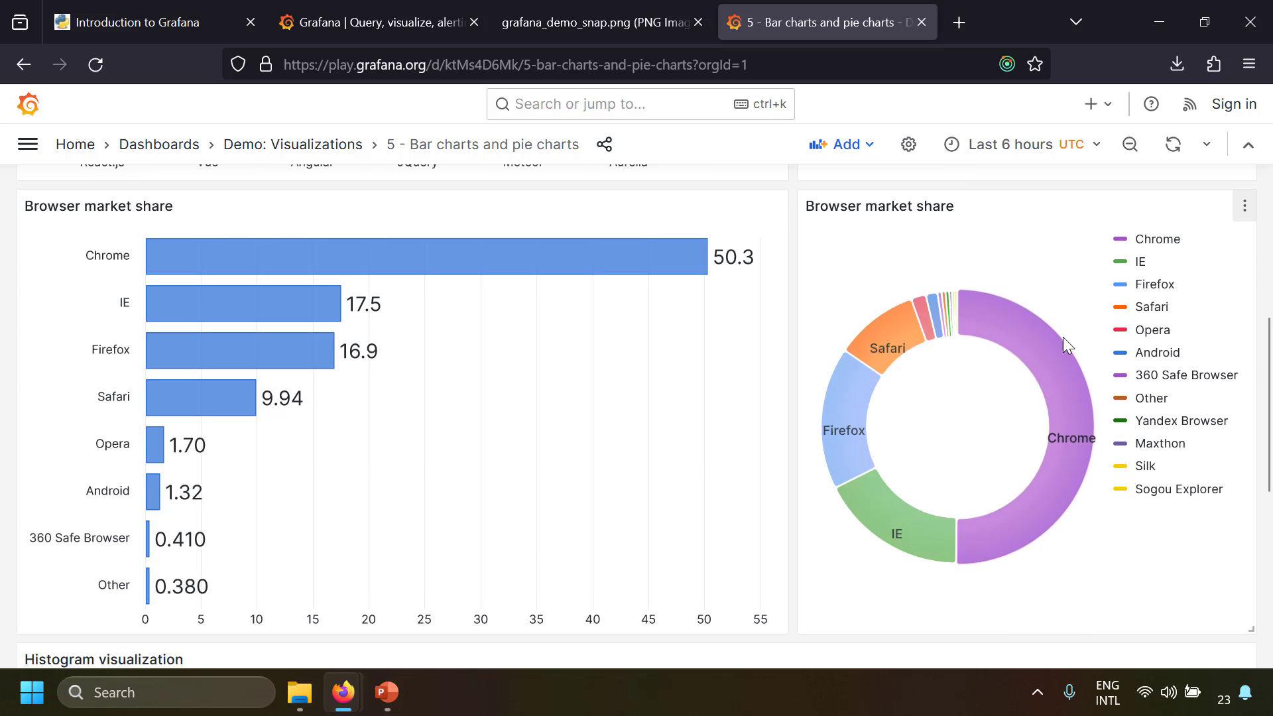
click(1243, 207)
click(1126, 282)
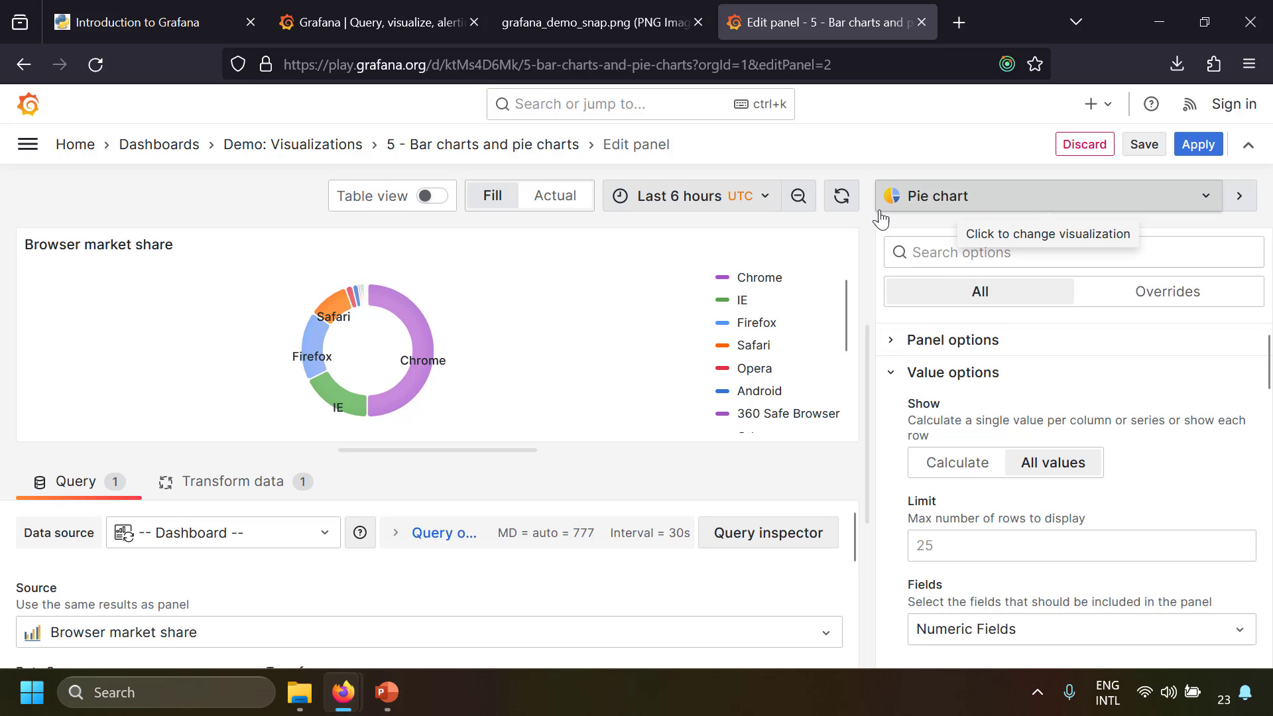
- Try the Time series and Table visualizations on the Browser market share panel
click(1036, 201)
click(991, 299)
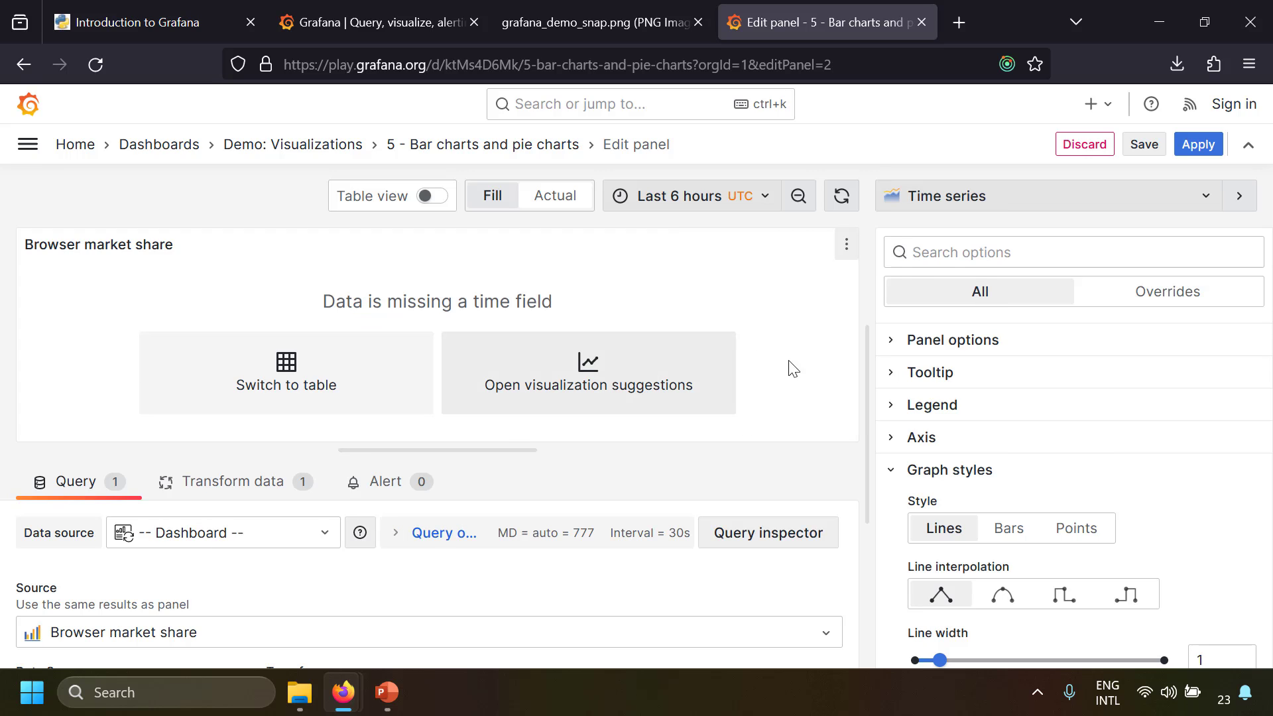
click(973, 200)
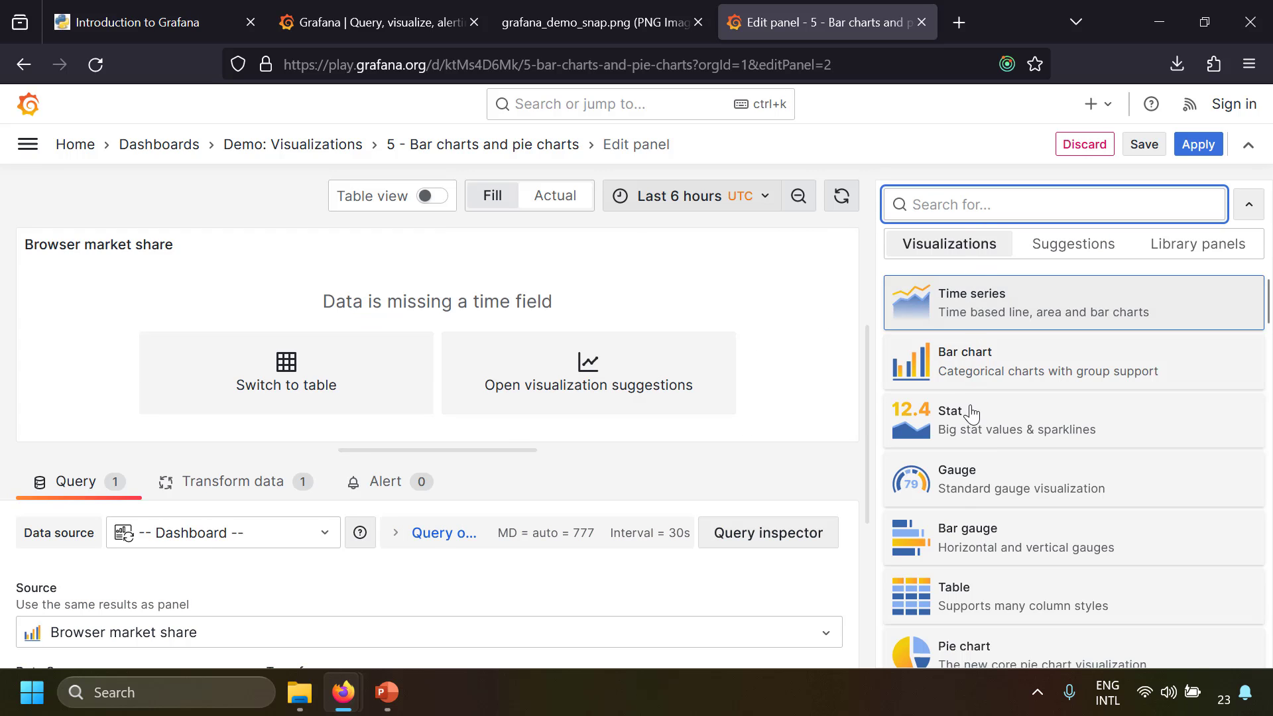
click(976, 605)
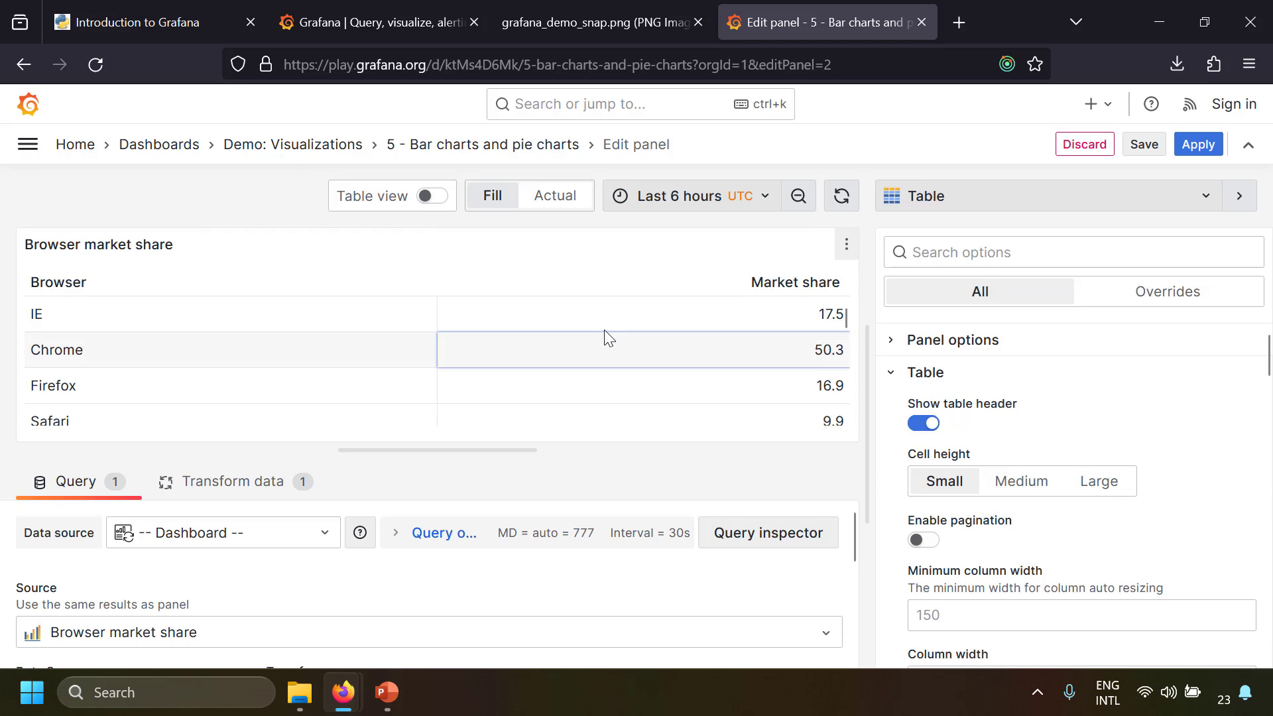
scroll(637, 331, down, 5)
scroll(674, 322, up, 5)
- Try the Gauge visualization on the Browser market share panel and switch it back to Pie chart
click(958, 199)
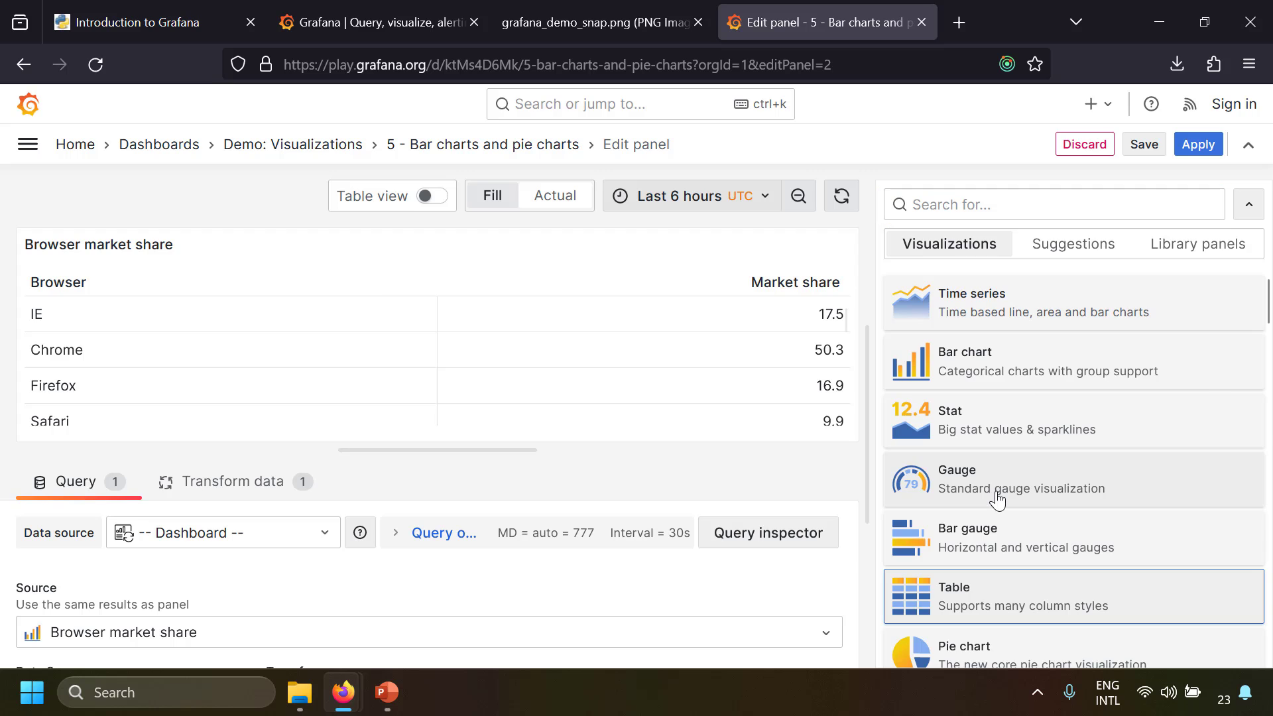
click(997, 504)
click(957, 199)
scroll(988, 464, down, 3)
click(977, 459)
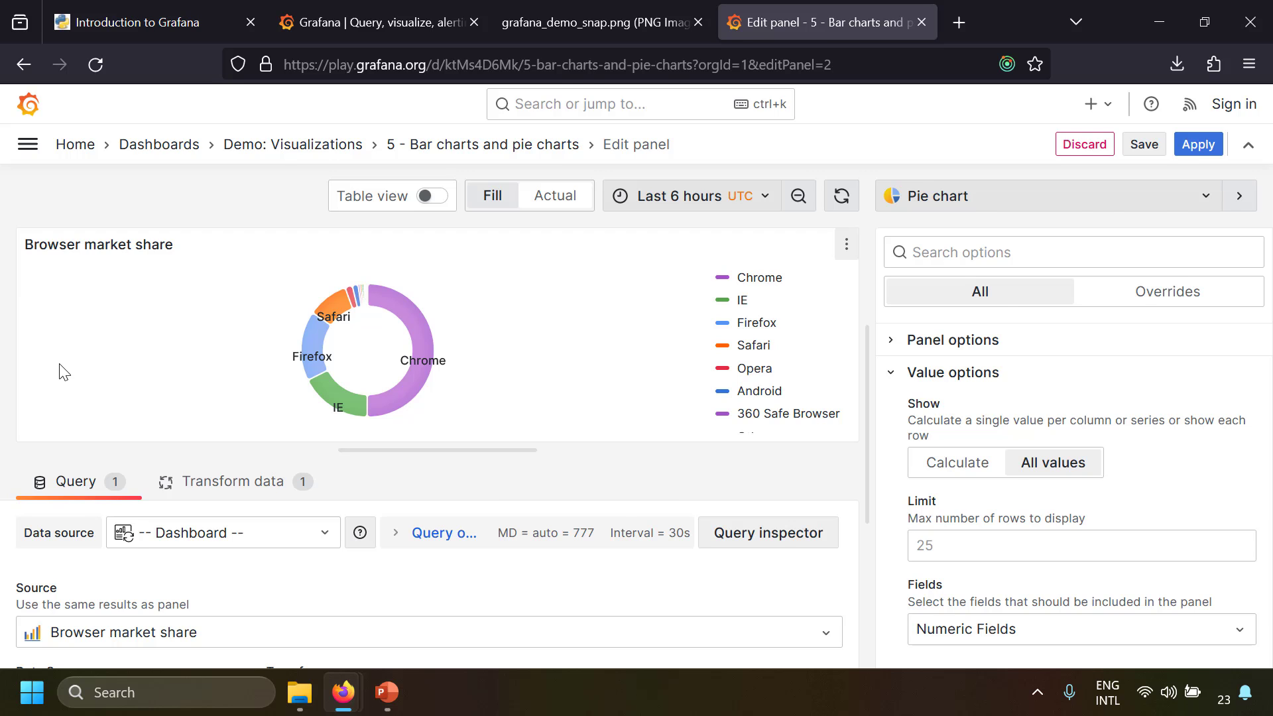
- Return to the home dashboard, open the "4 - Gauges" feature showcase and look through its gauge panels
click(74, 144)
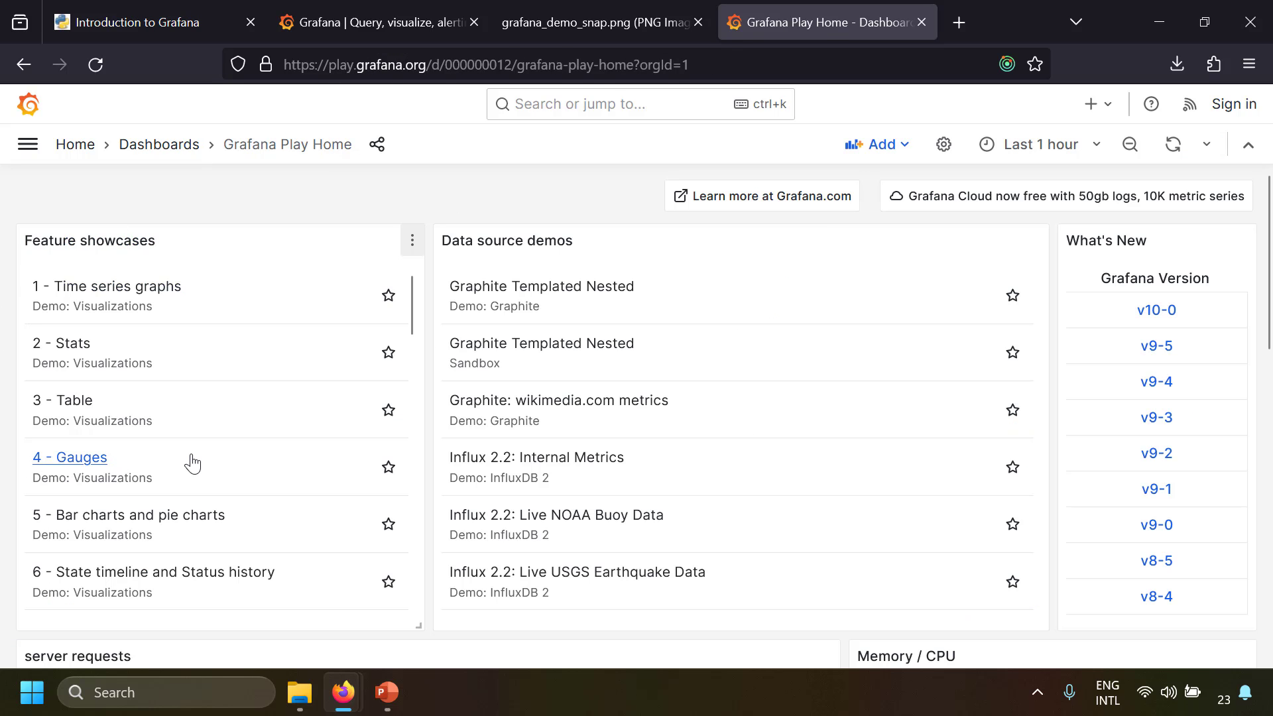
scroll(191, 460, down, 3)
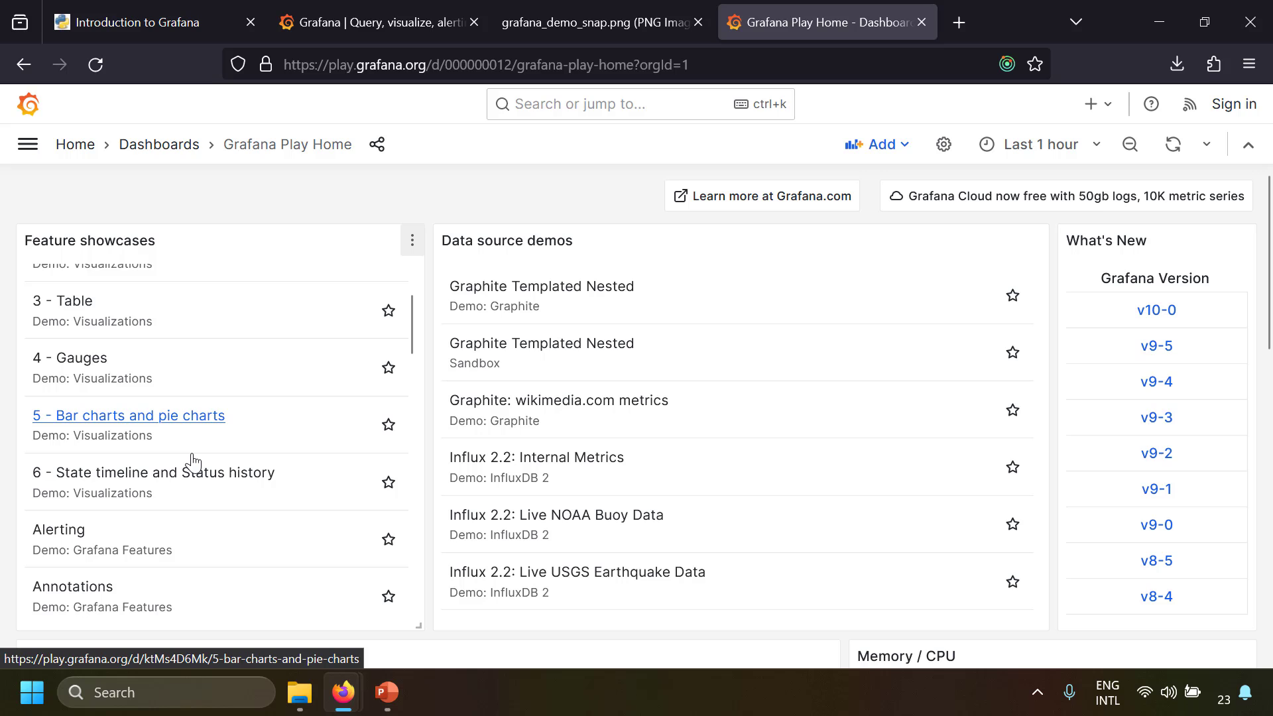
click(91, 370)
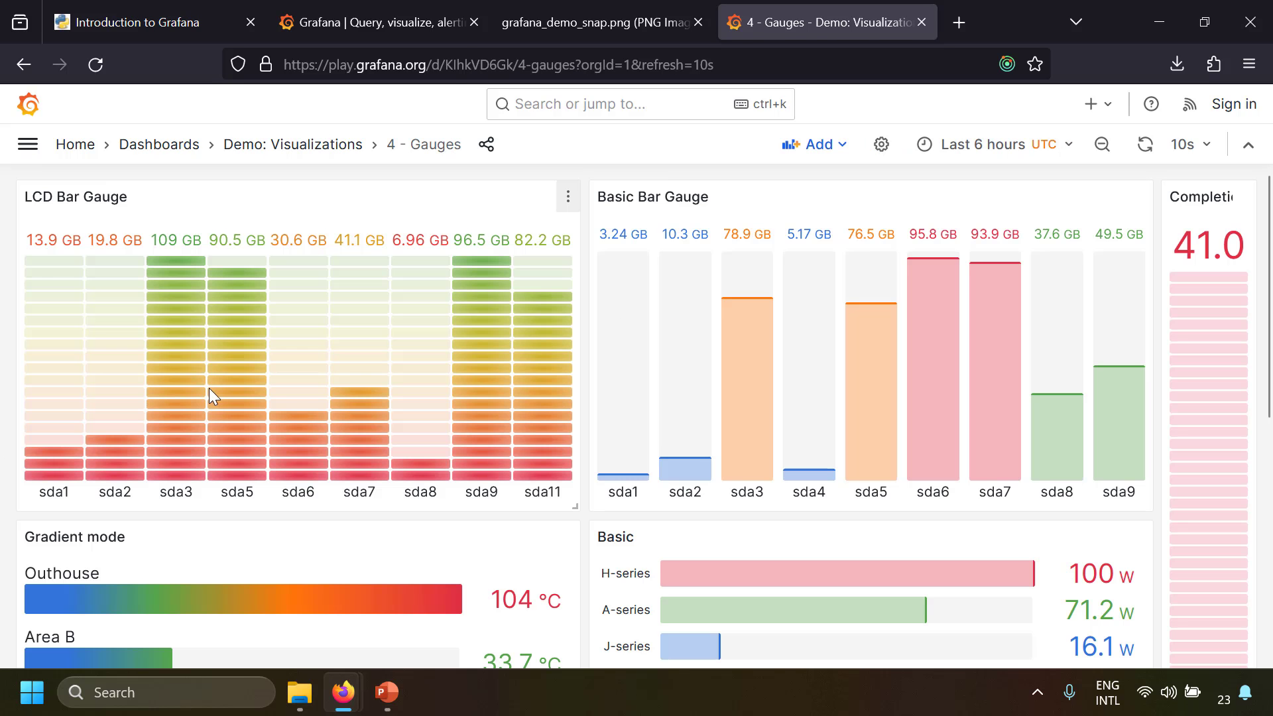
scroll(211, 395, down, 3)
scroll(211, 395, down, 3)
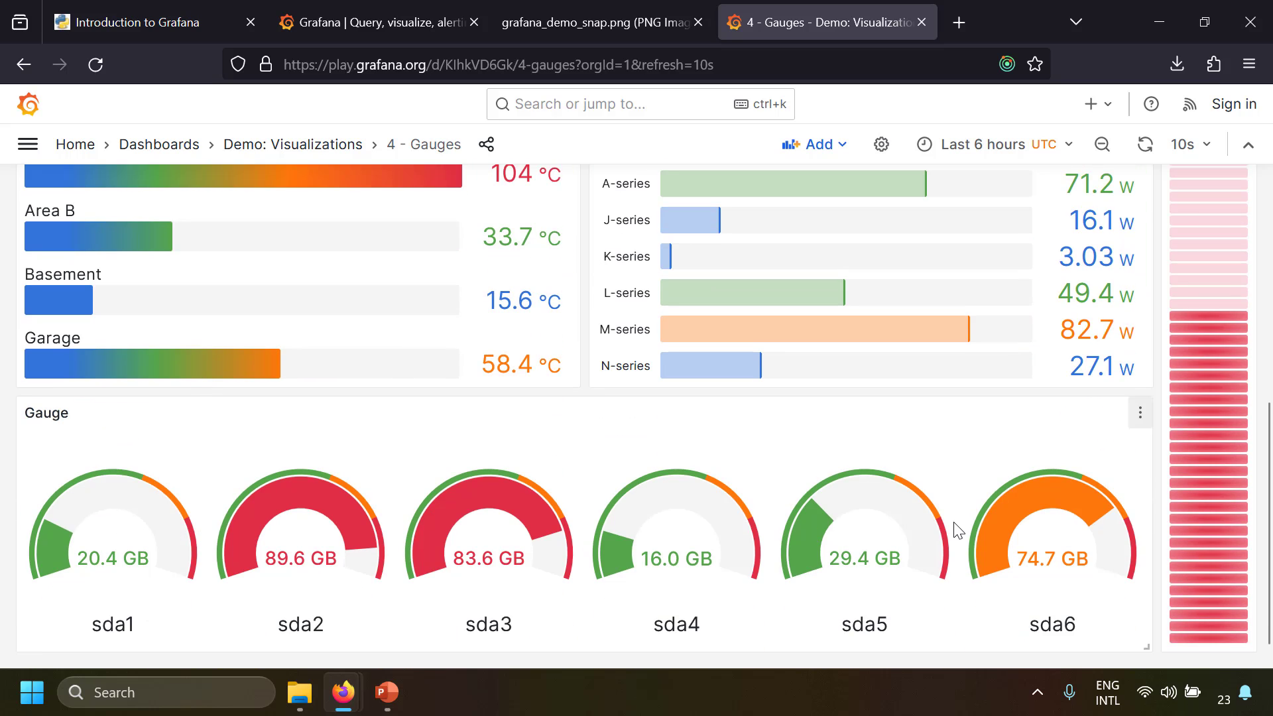
scroll(958, 530, up, 6)
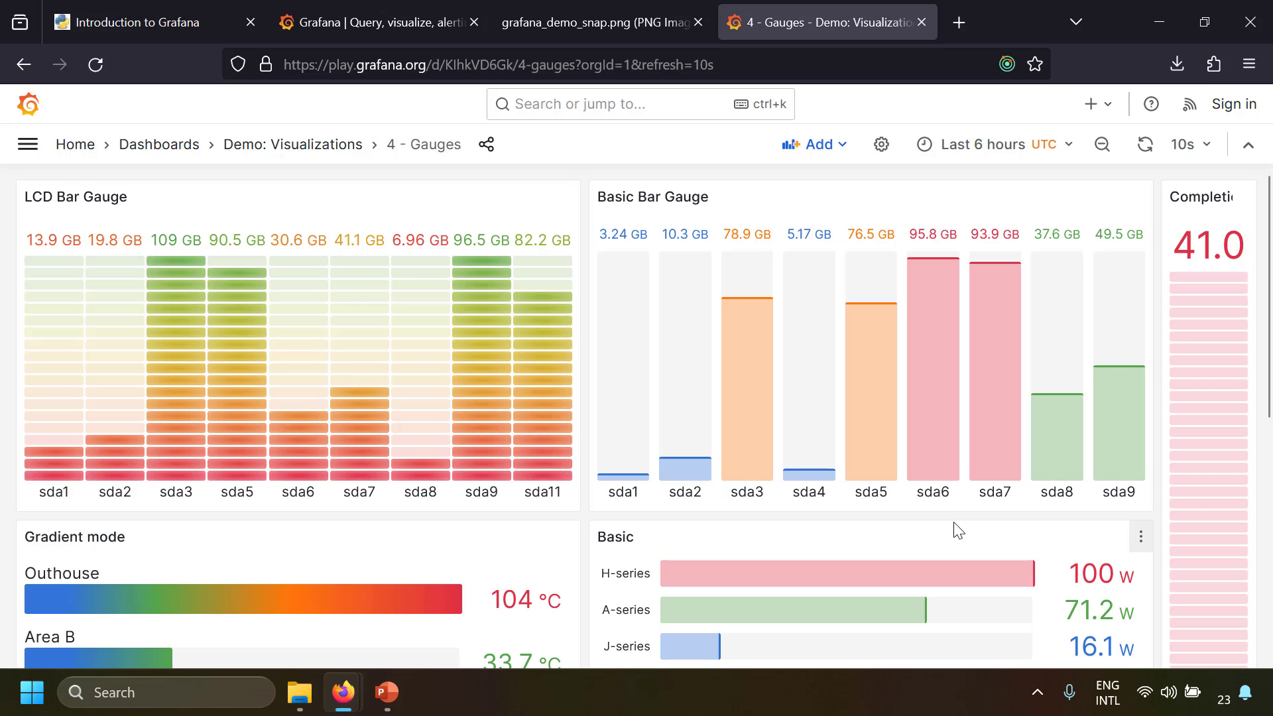
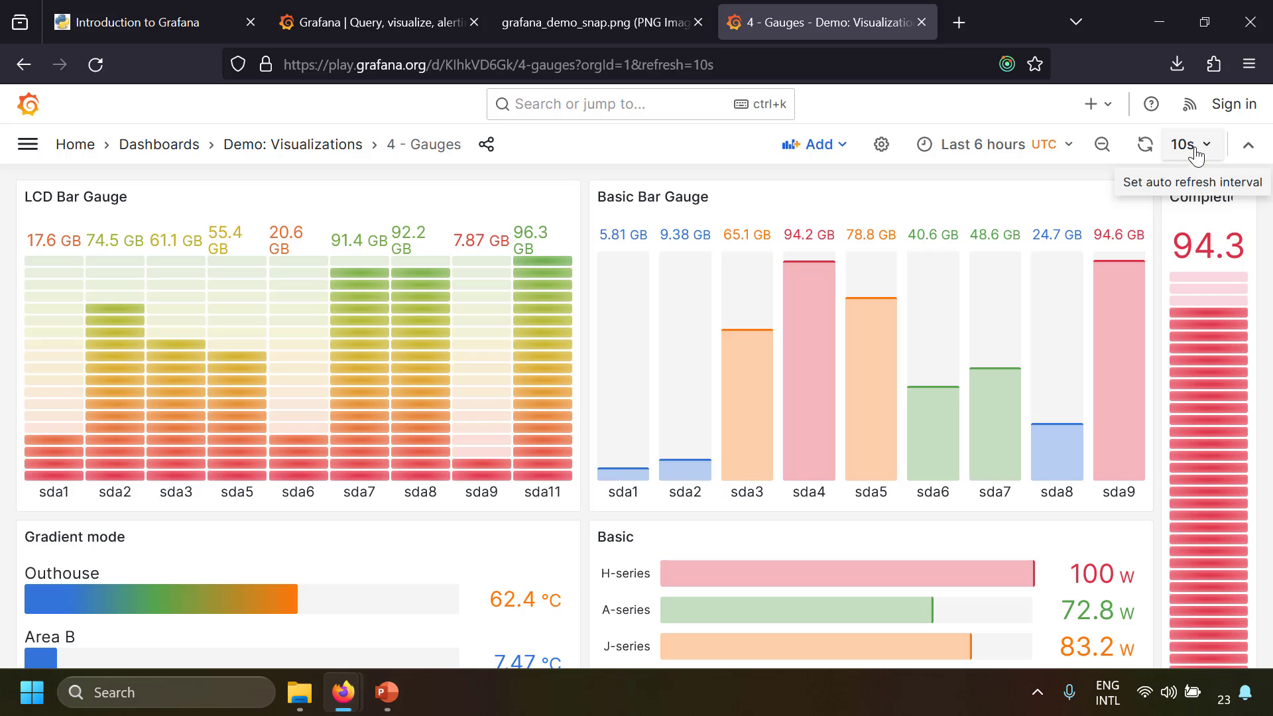
- Try a 5s auto-refresh interval on the Gauges dashboard and change it to 1m
click(1194, 148)
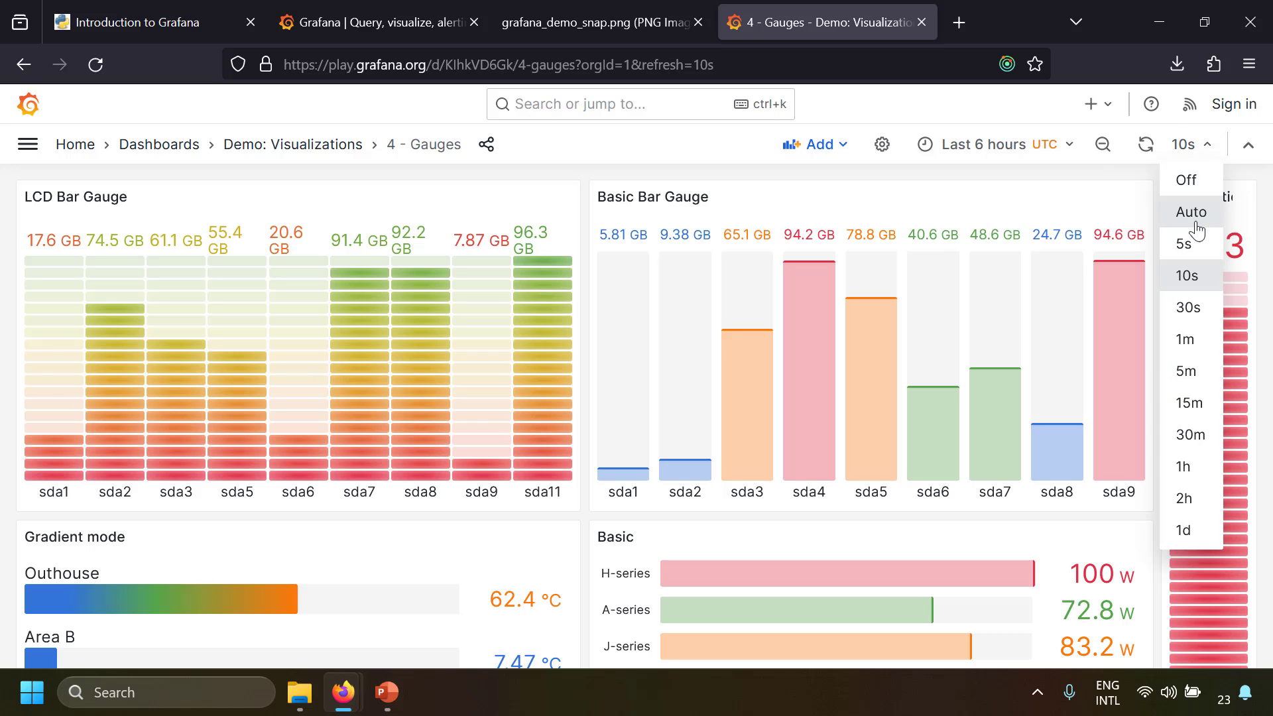
click(1189, 255)
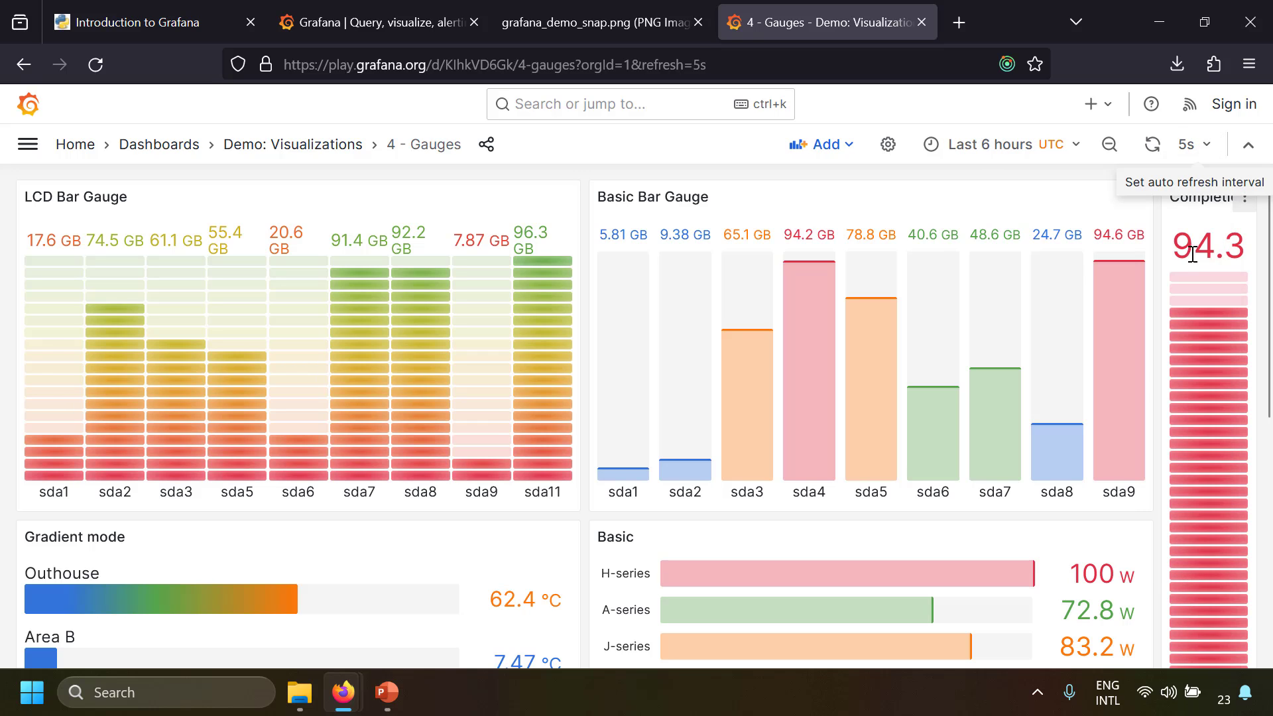
click(1189, 147)
click(1186, 339)
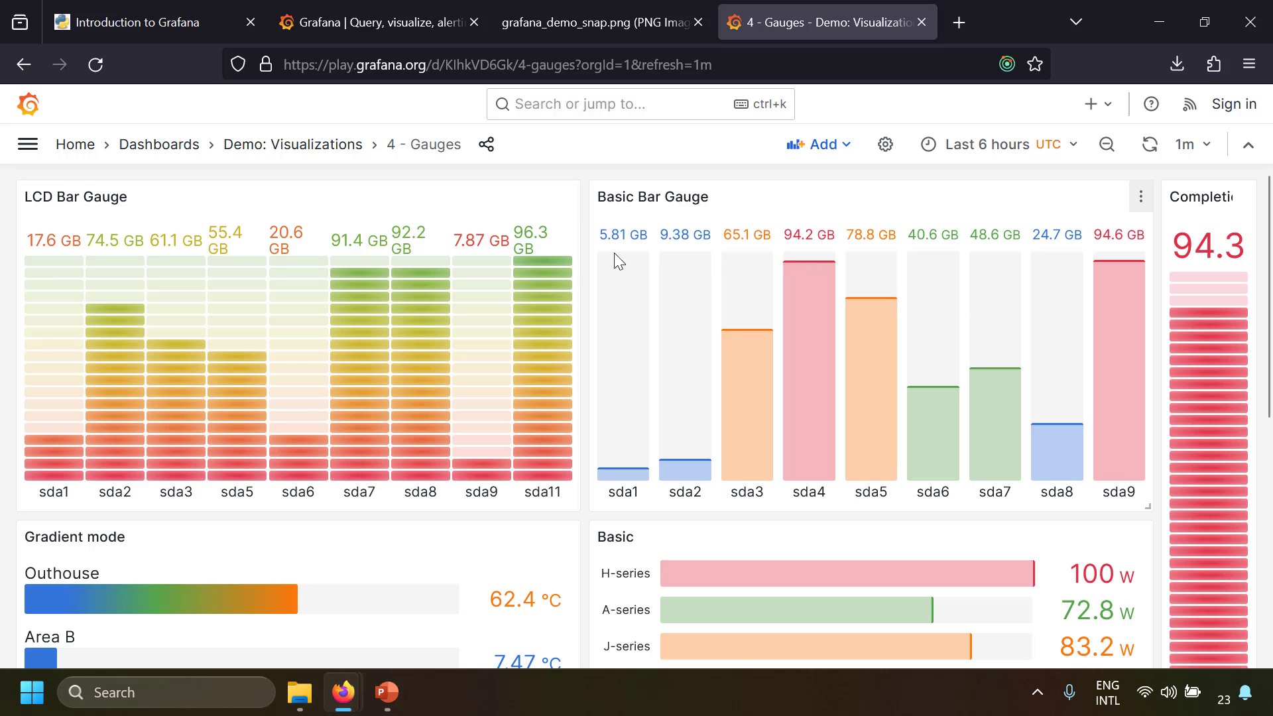
scroll(634, 468, down, 5)
scroll(634, 468, up, 5)
- Try the Last 6 months and Last 1 hour quick time ranges on the Gauges dashboard
click(990, 156)
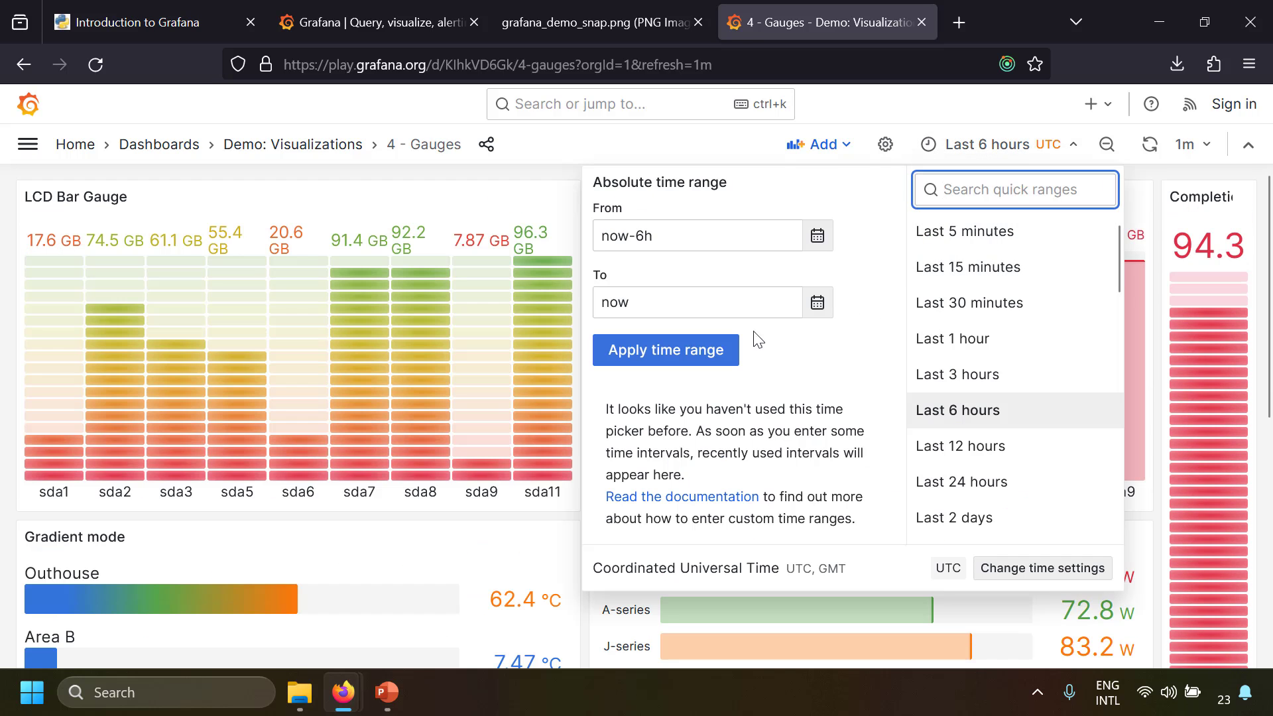
scroll(988, 397, down, 3)
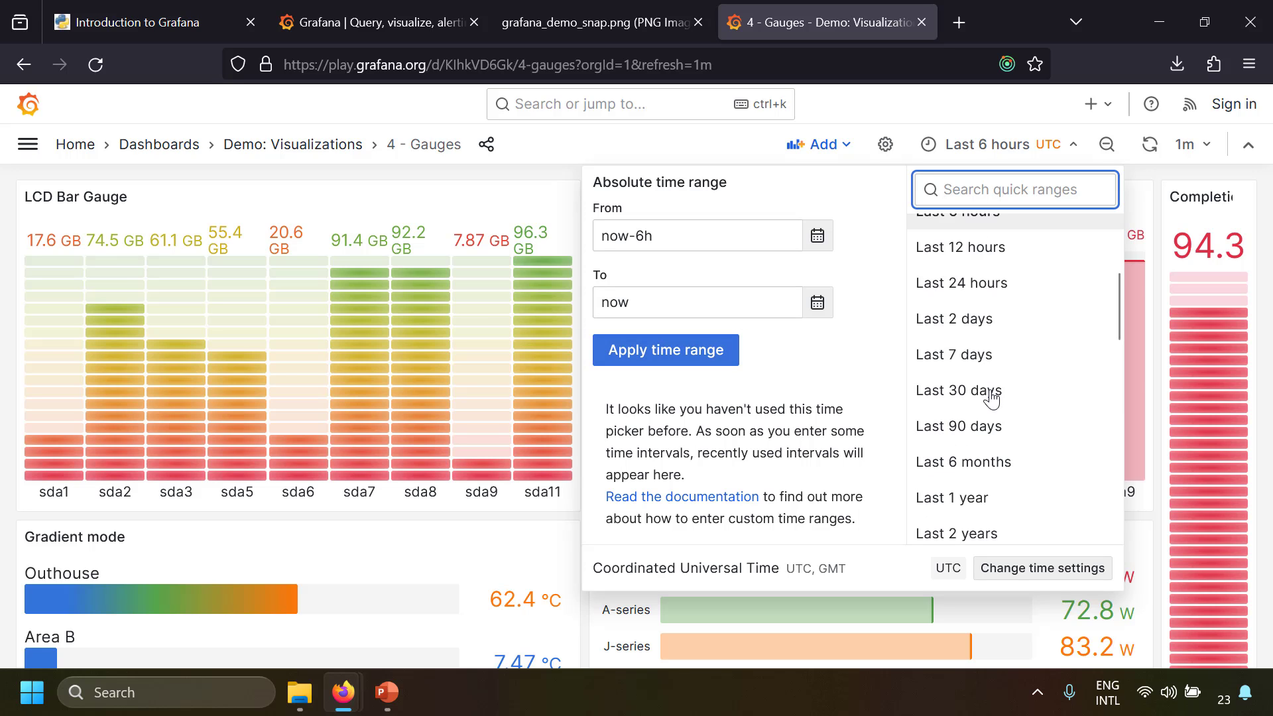
click(974, 457)
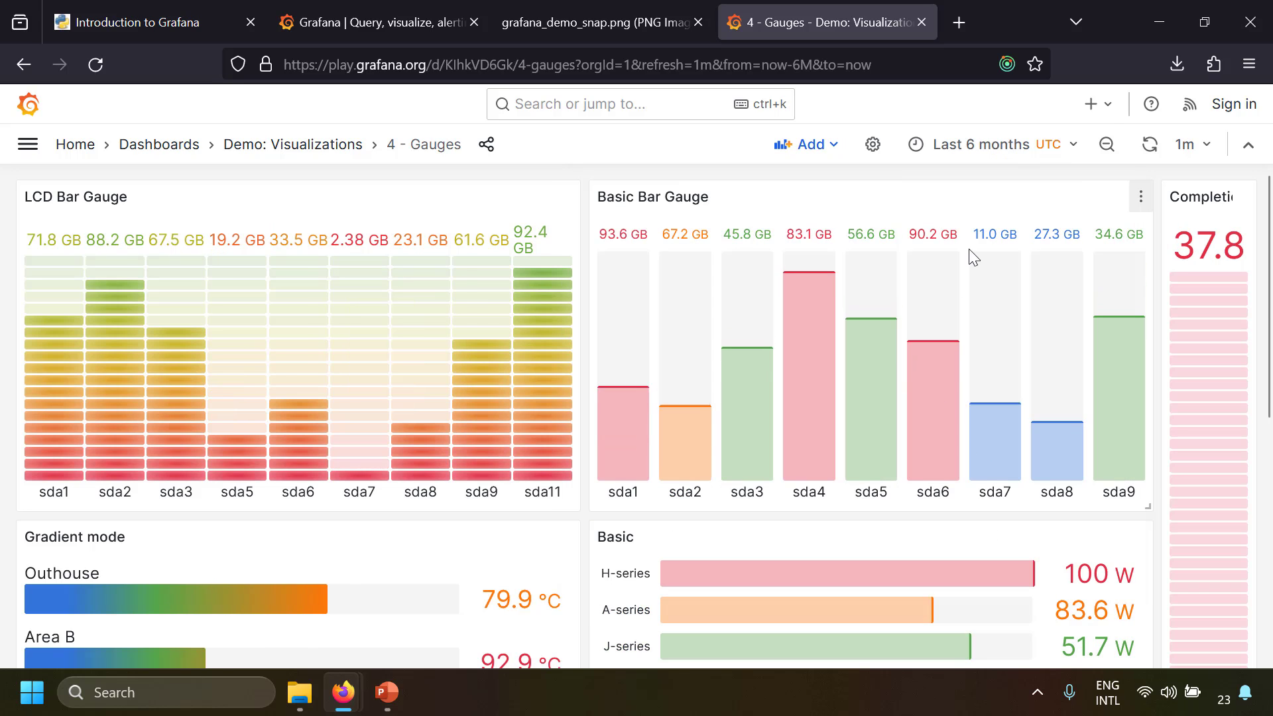
click(1024, 144)
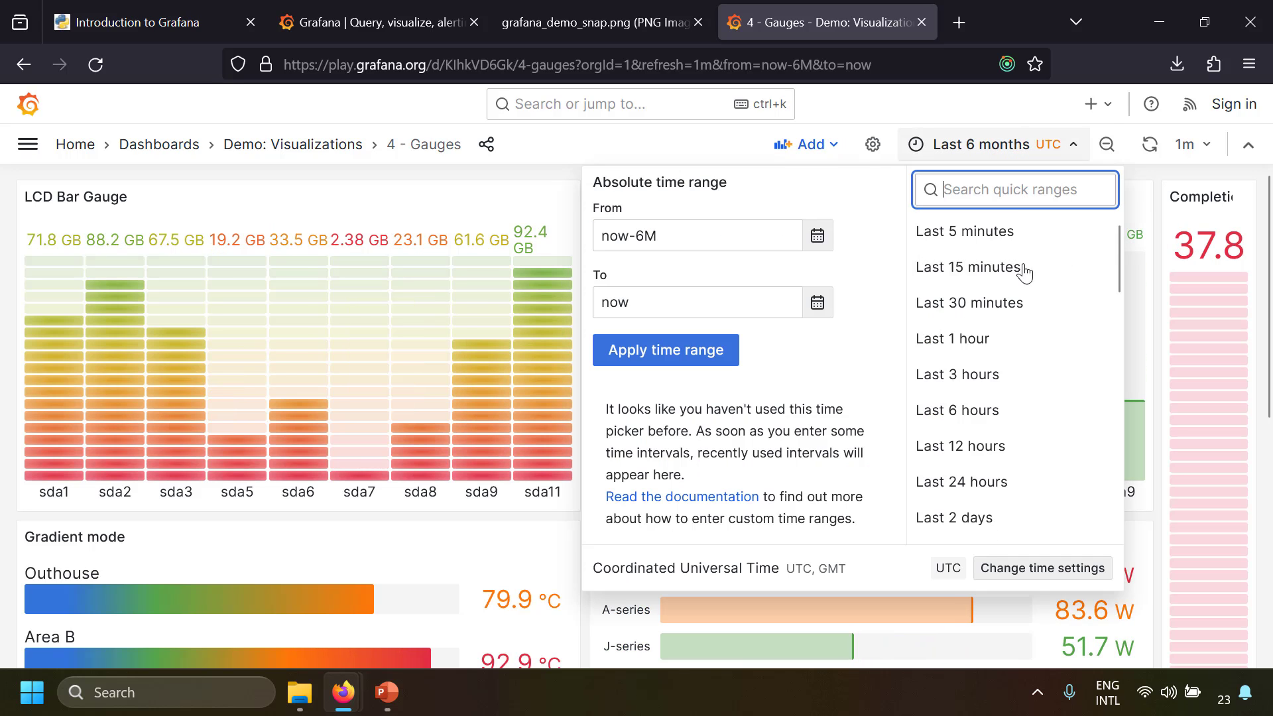
click(1005, 340)
click(993, 158)
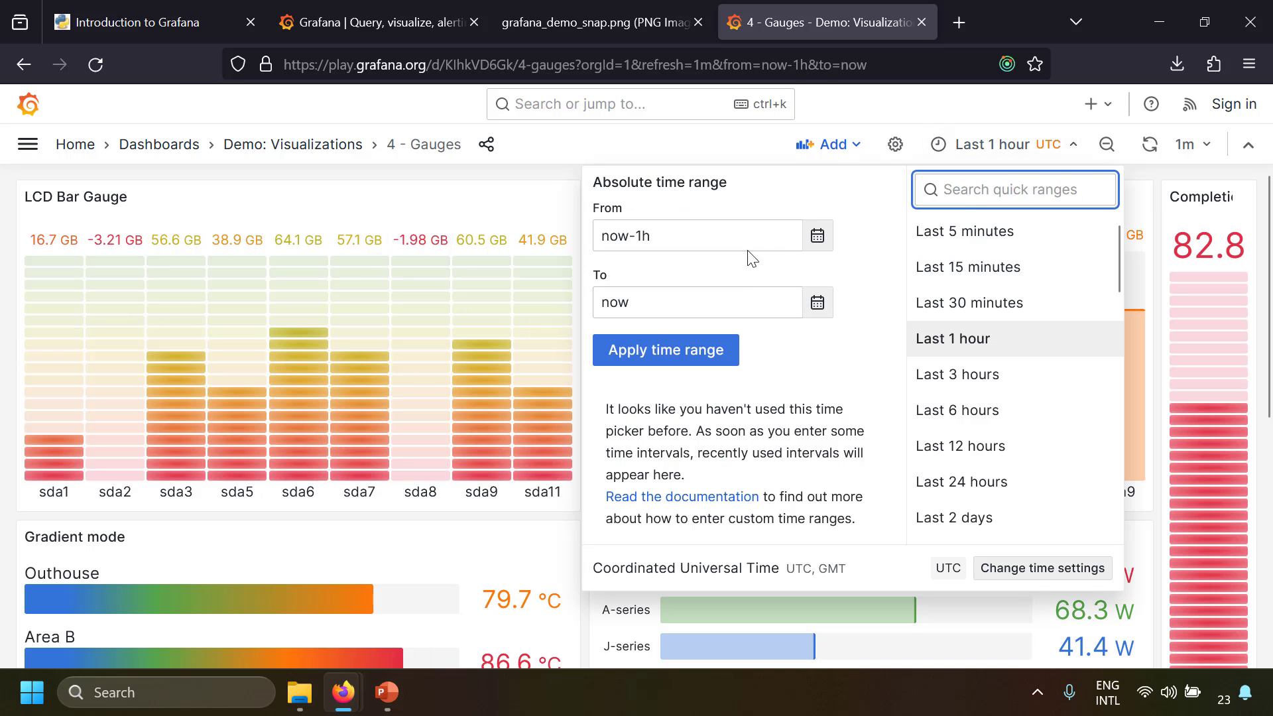
click(817, 238)
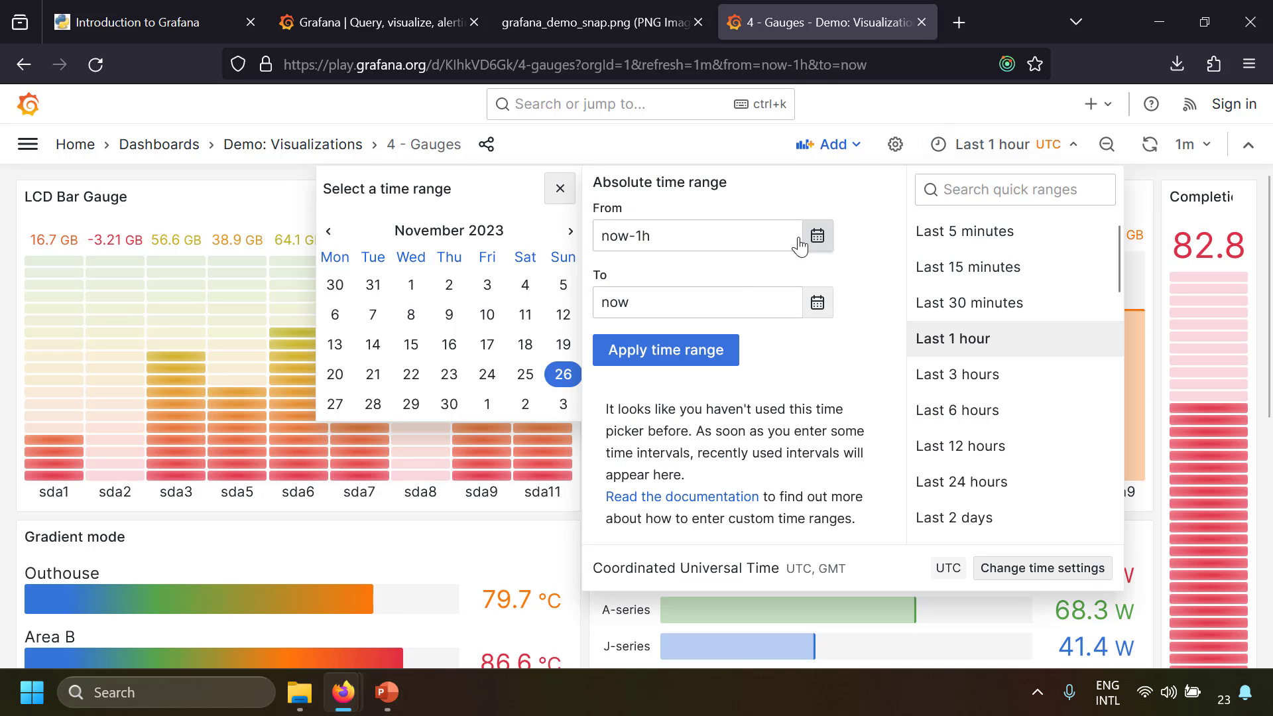
click(525, 345)
click(817, 306)
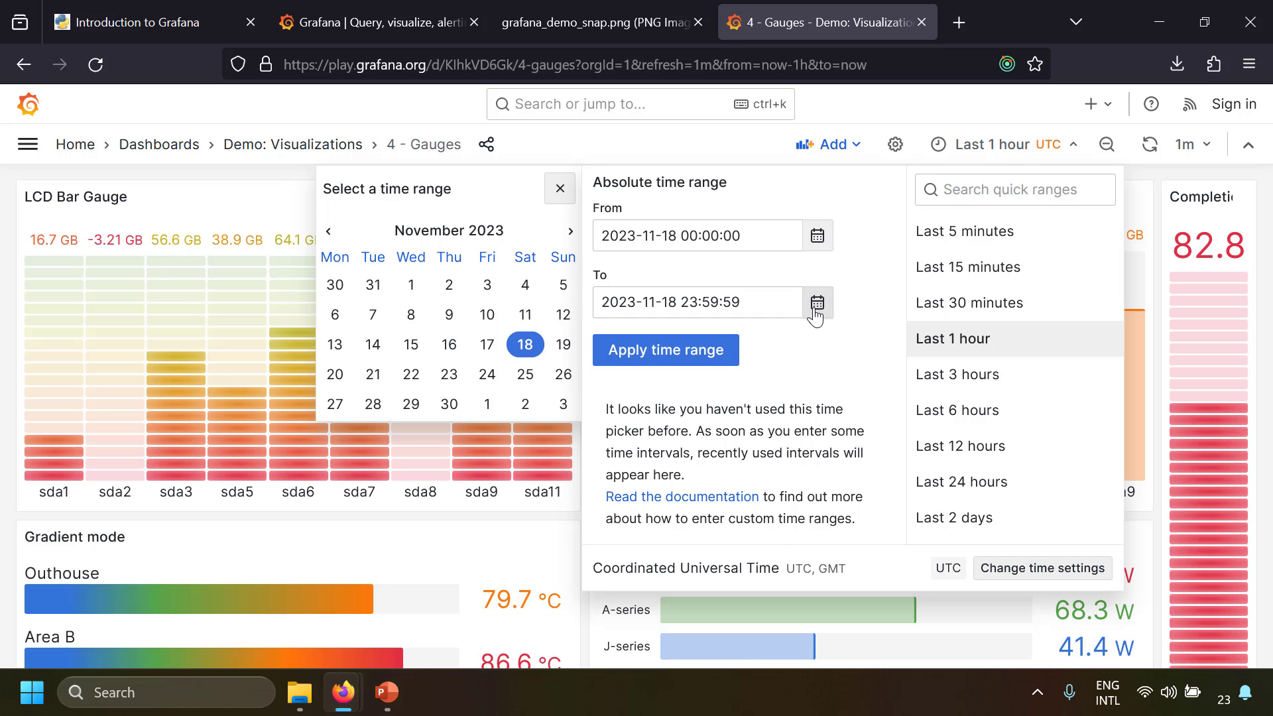
click(525, 375)
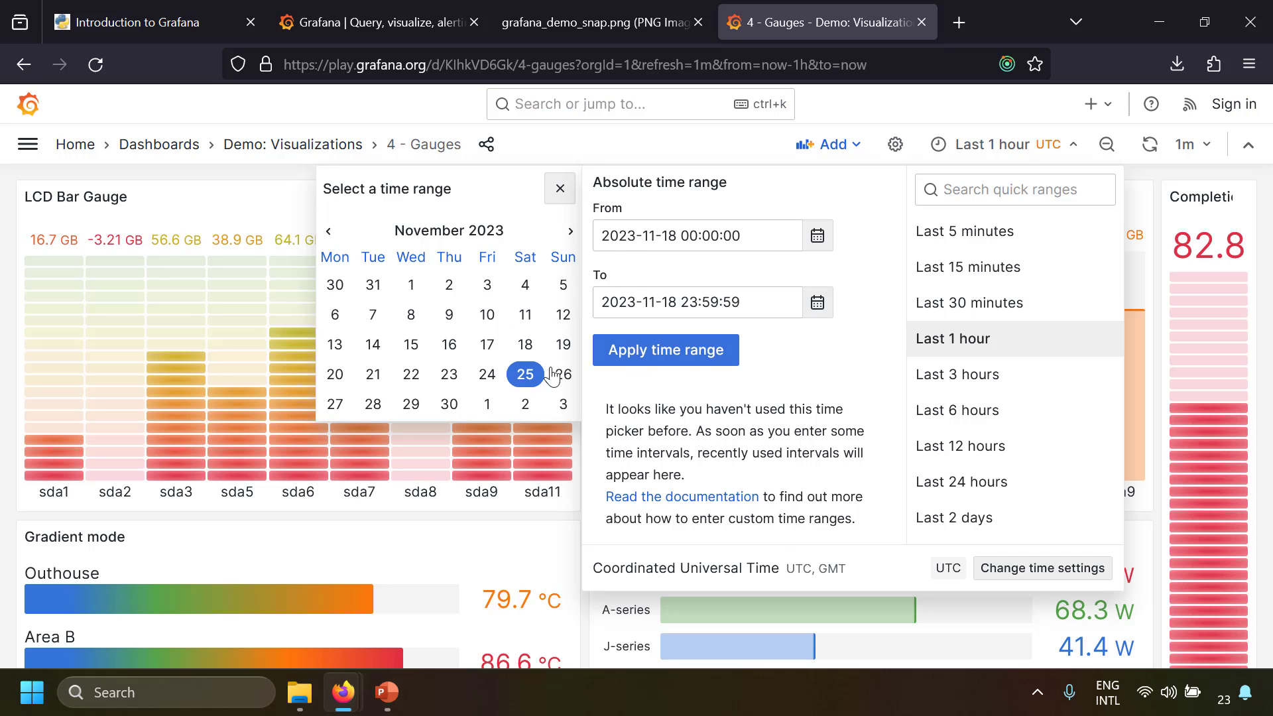
click(665, 350)
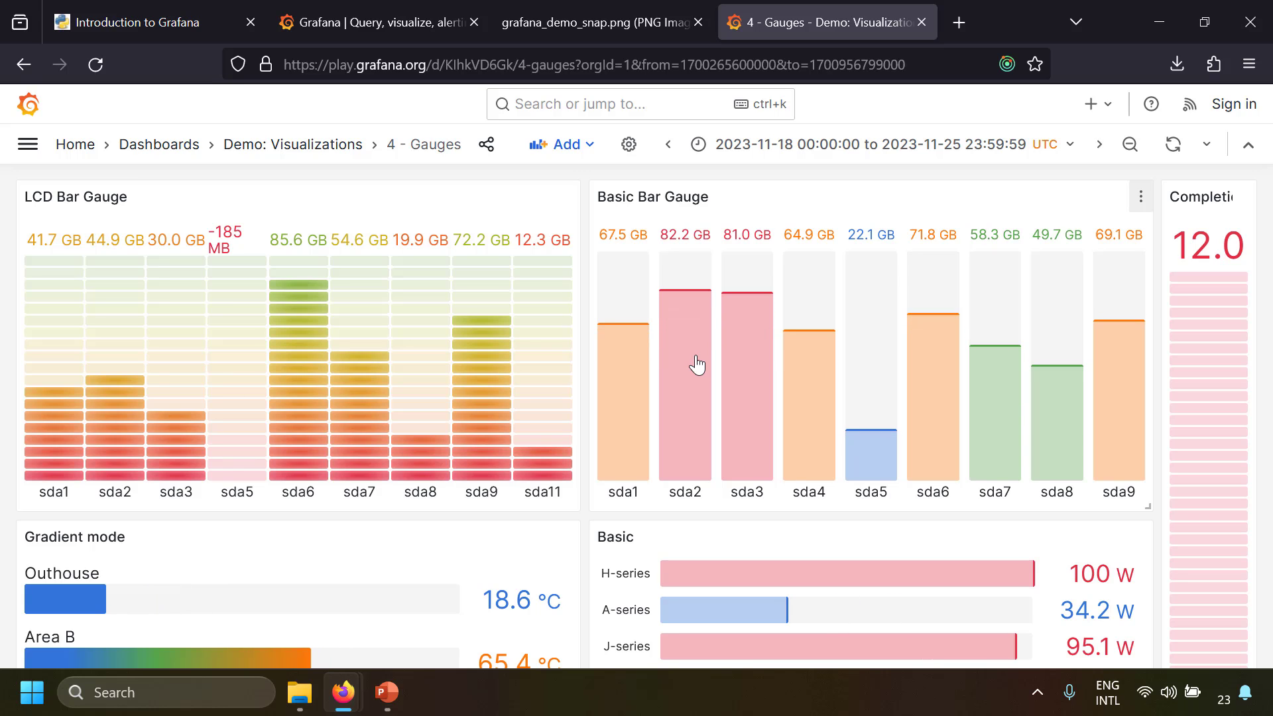
- Return to the Grafana Play Home dashboard and open its Memory / CPU panel for editing
key(ctrl+minus)
key(ctrl+minus)
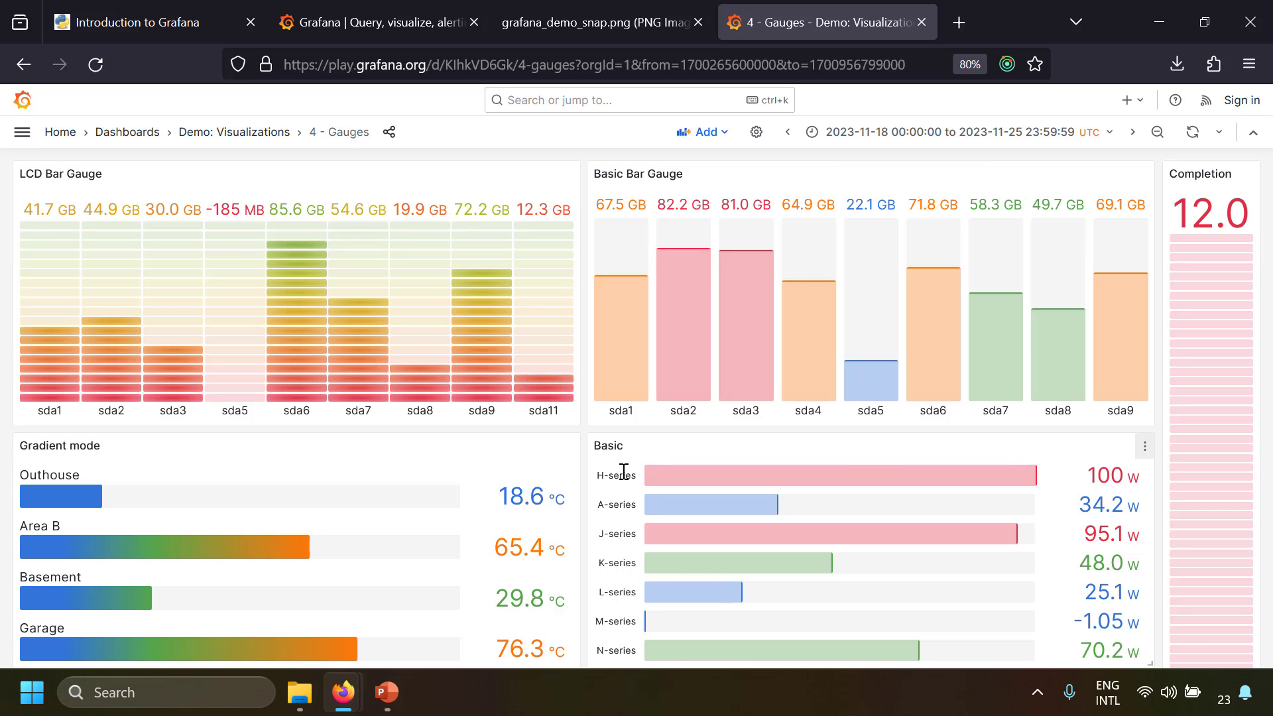
key(alt+Left)
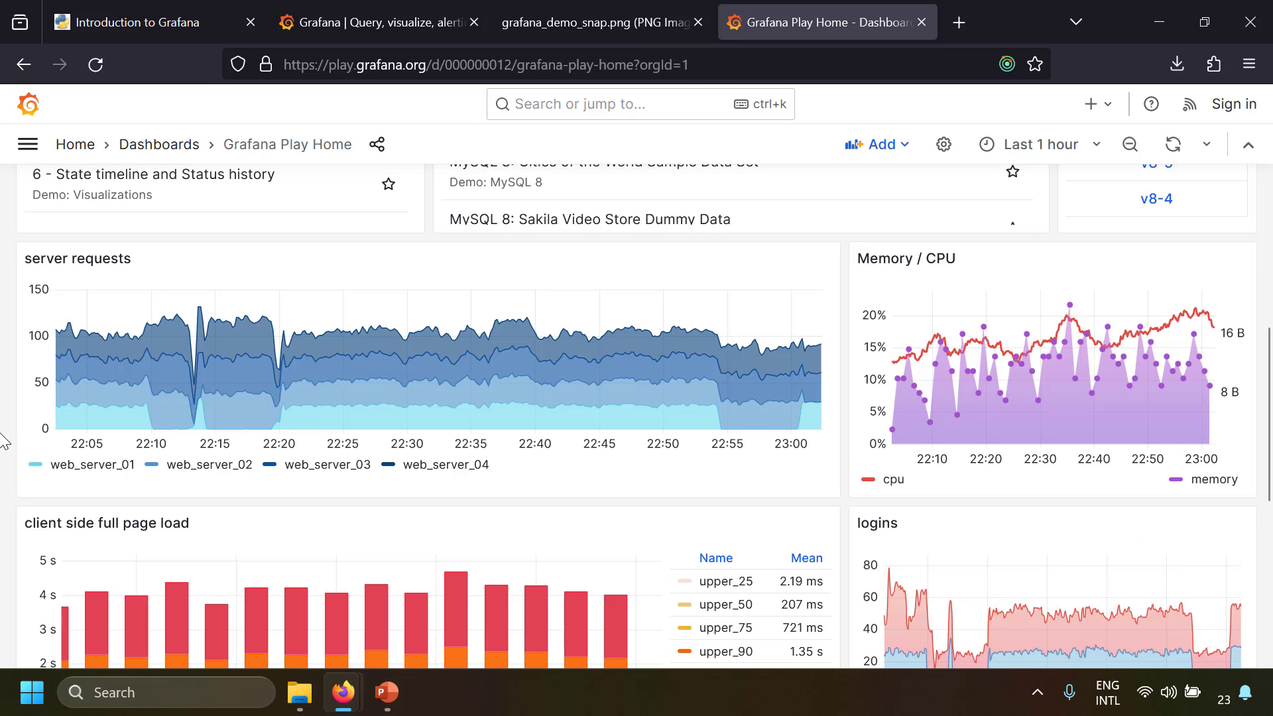
mouse_move(977, 312)
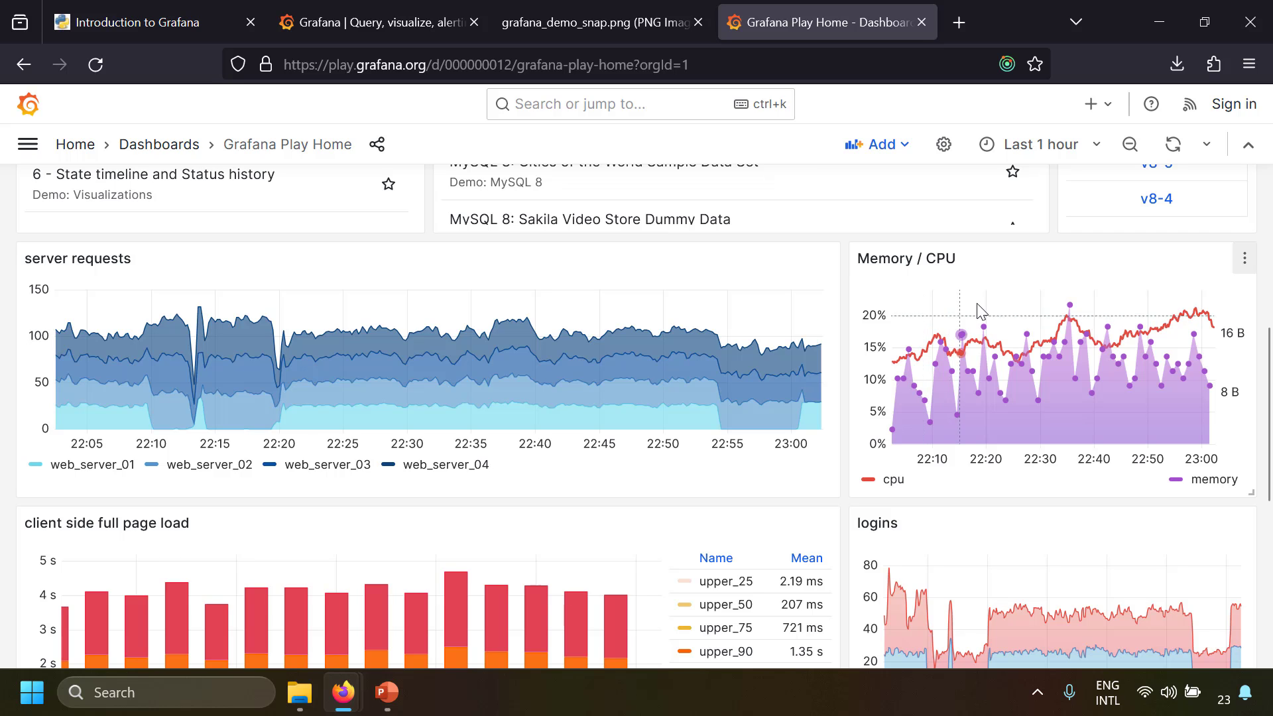
click(1246, 263)
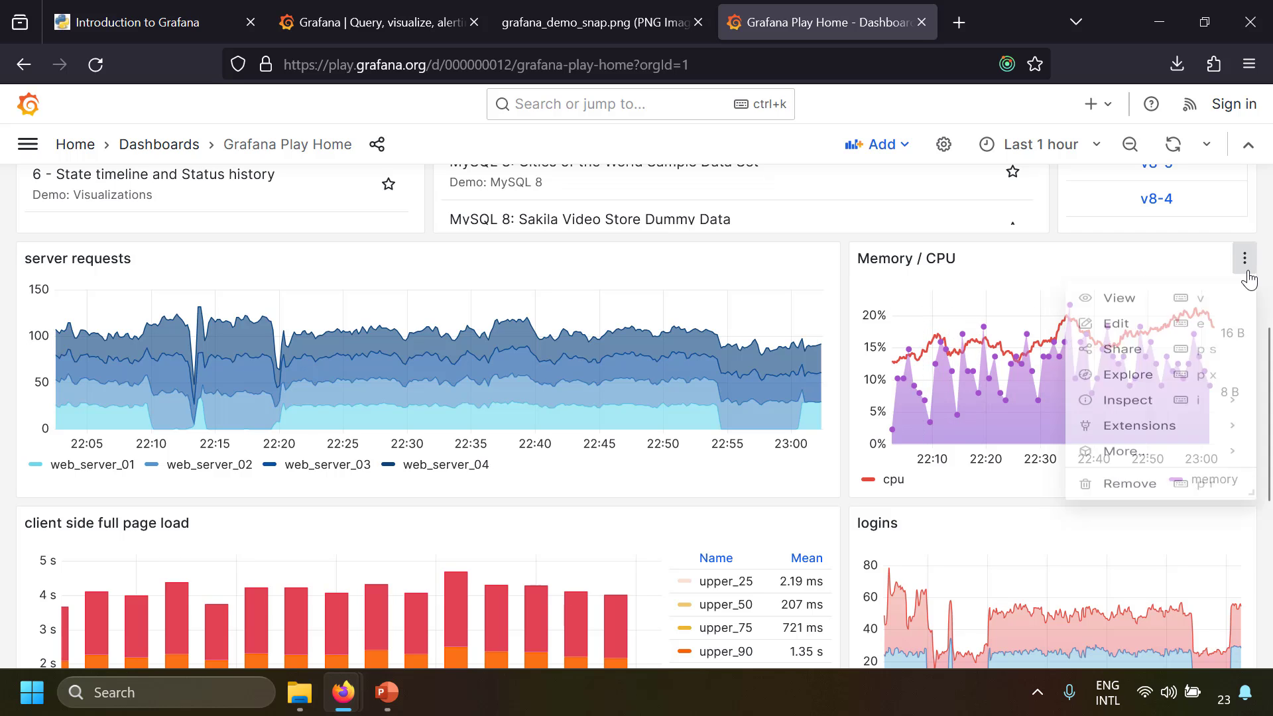
click(1127, 333)
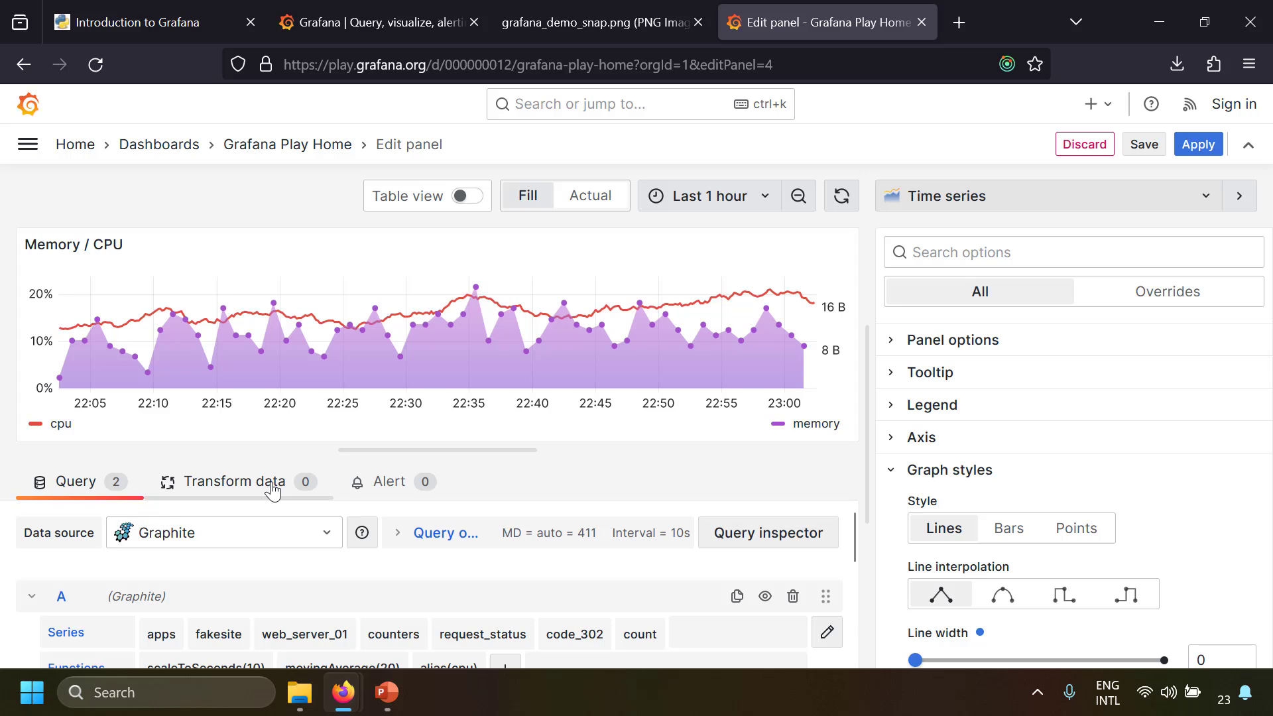
- Open the data transformations of the Memory / CPU panel and look through the available transformation types
click(222, 487)
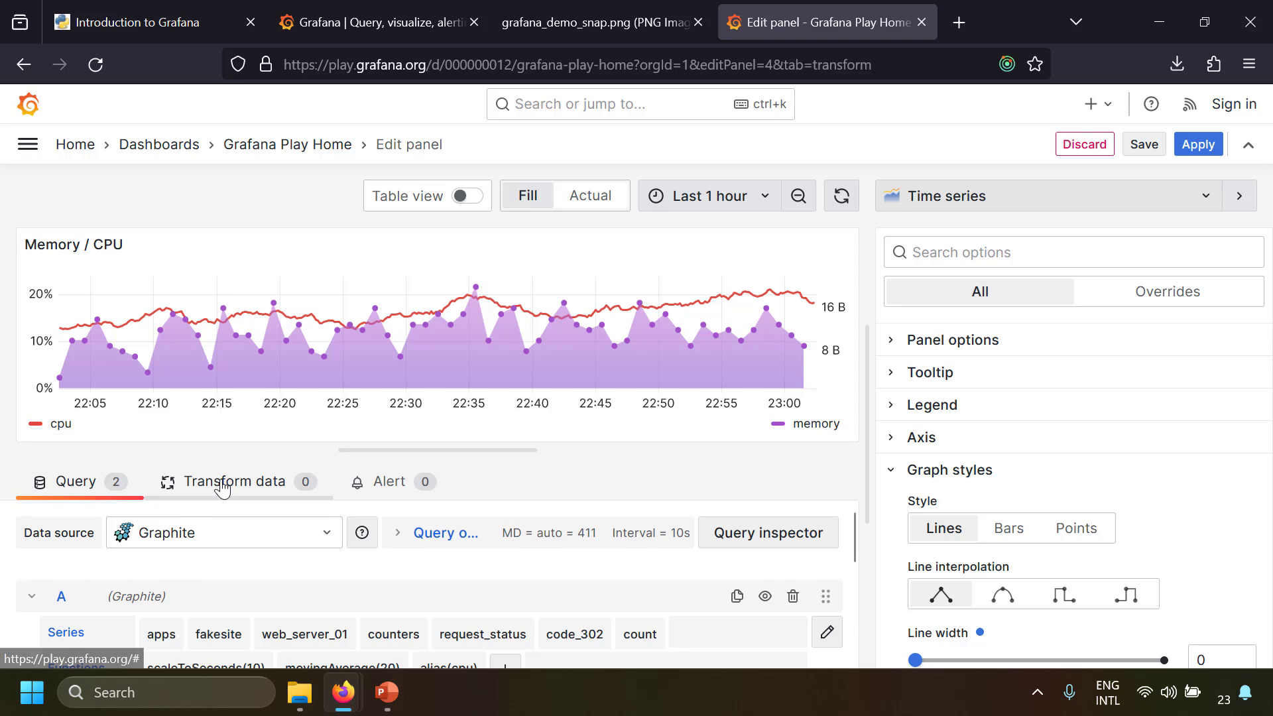
key(ctrl+minus)
scroll(7, 567, down, 3)
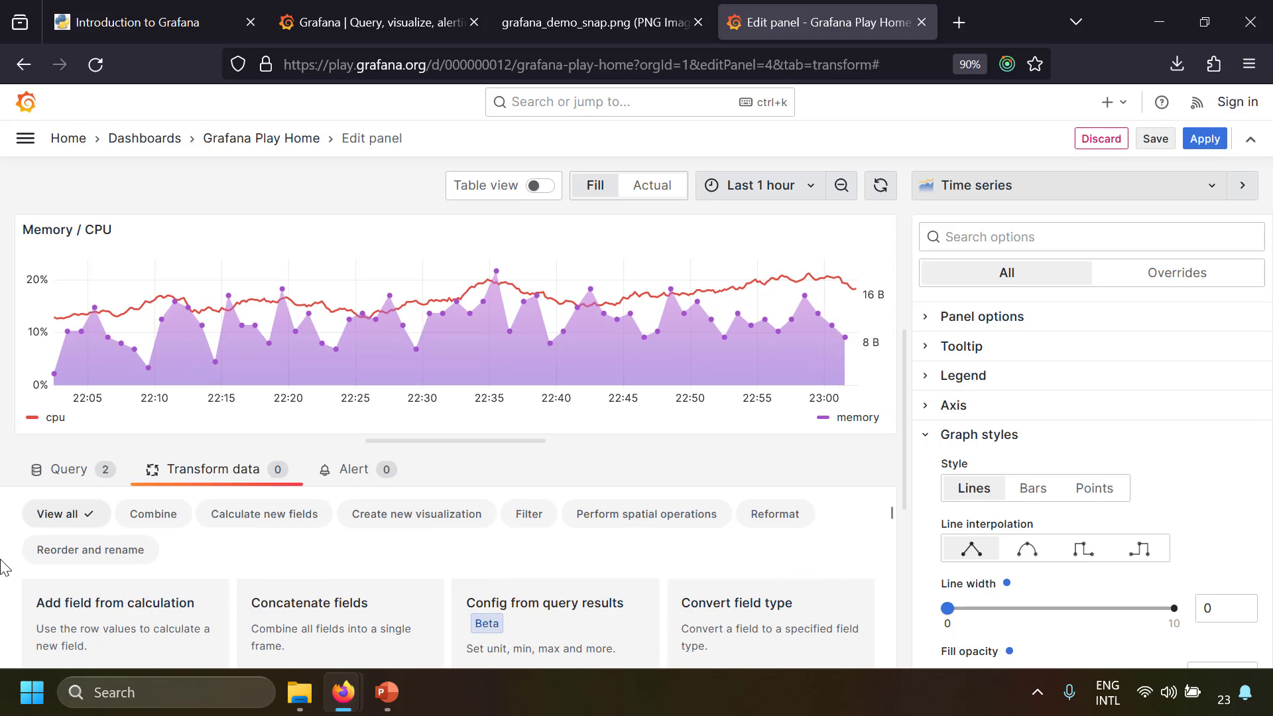
scroll(6, 567, down, 3)
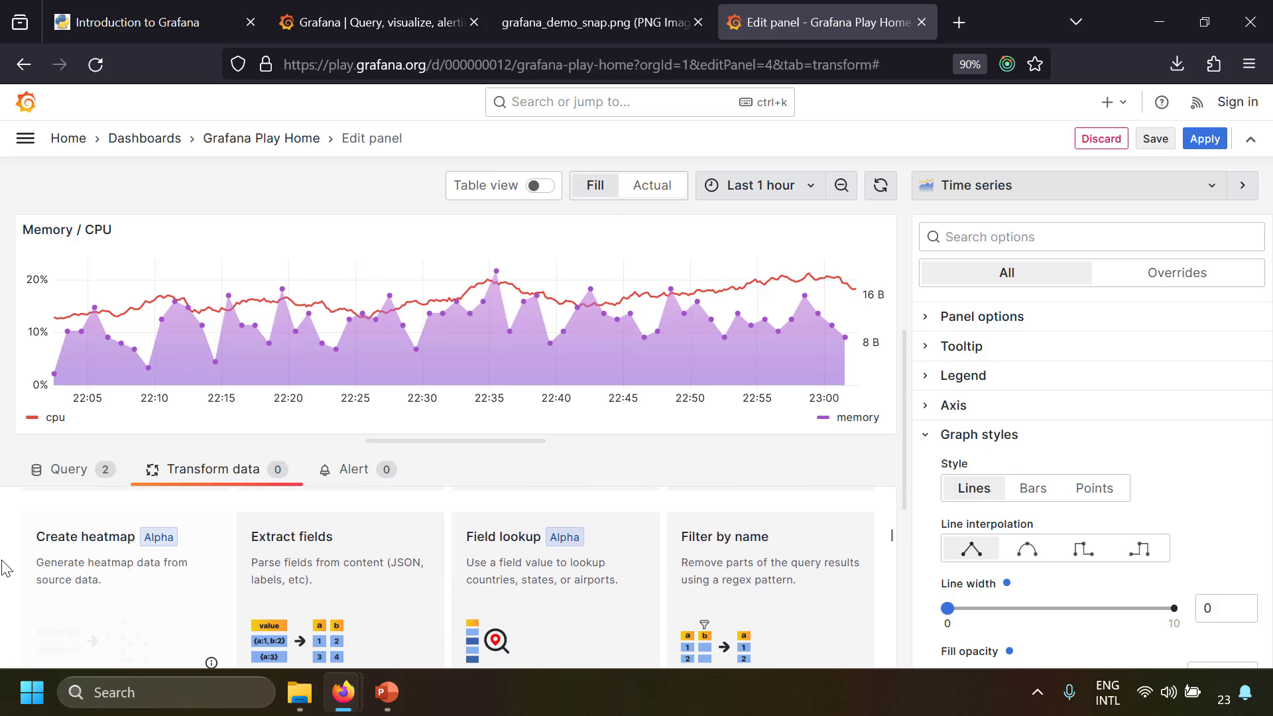
scroll(7, 566, up, 5)
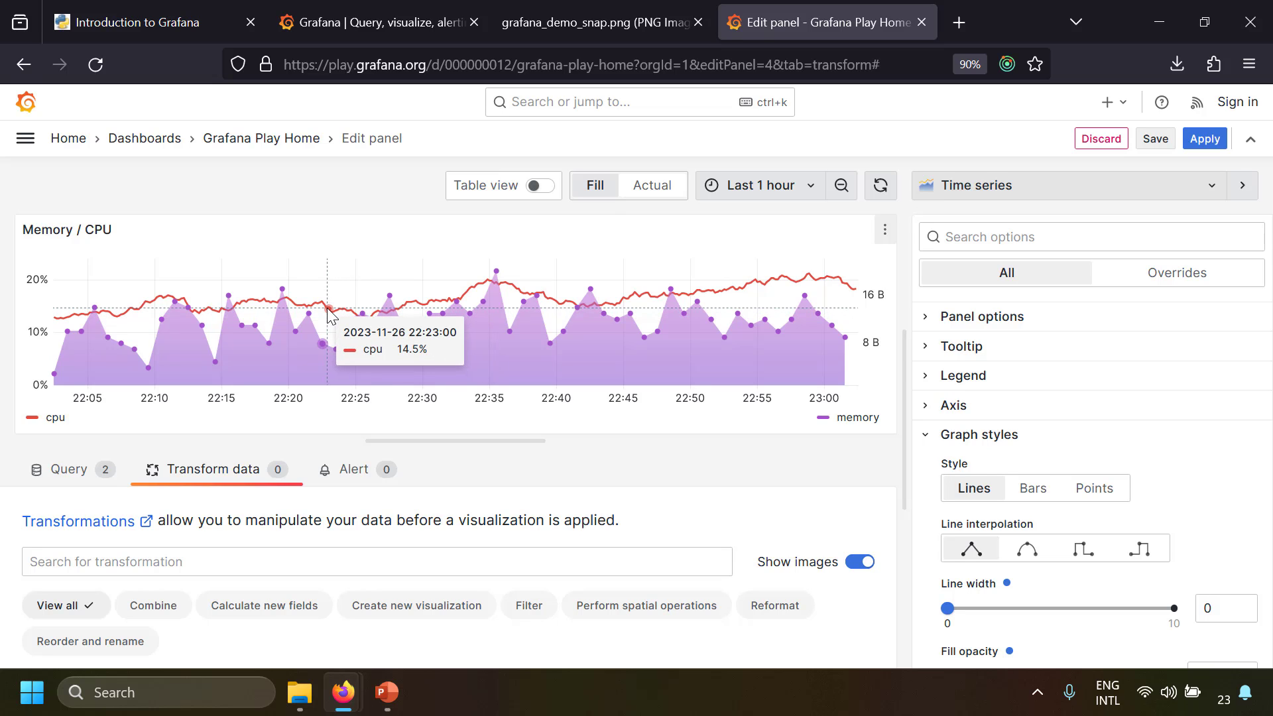
scroll(158, 563, down, 3)
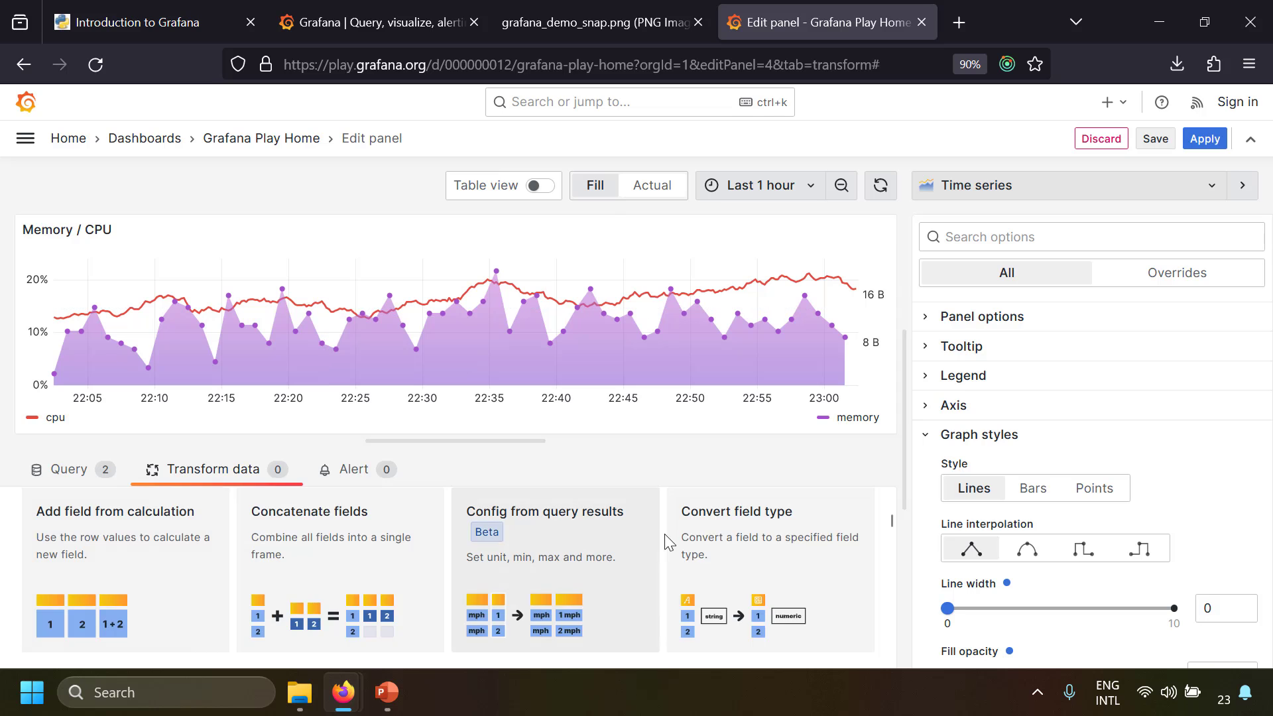
scroll(157, 564, up, 1)
scroll(158, 563, down, 5)
scroll(157, 563, up, 5)
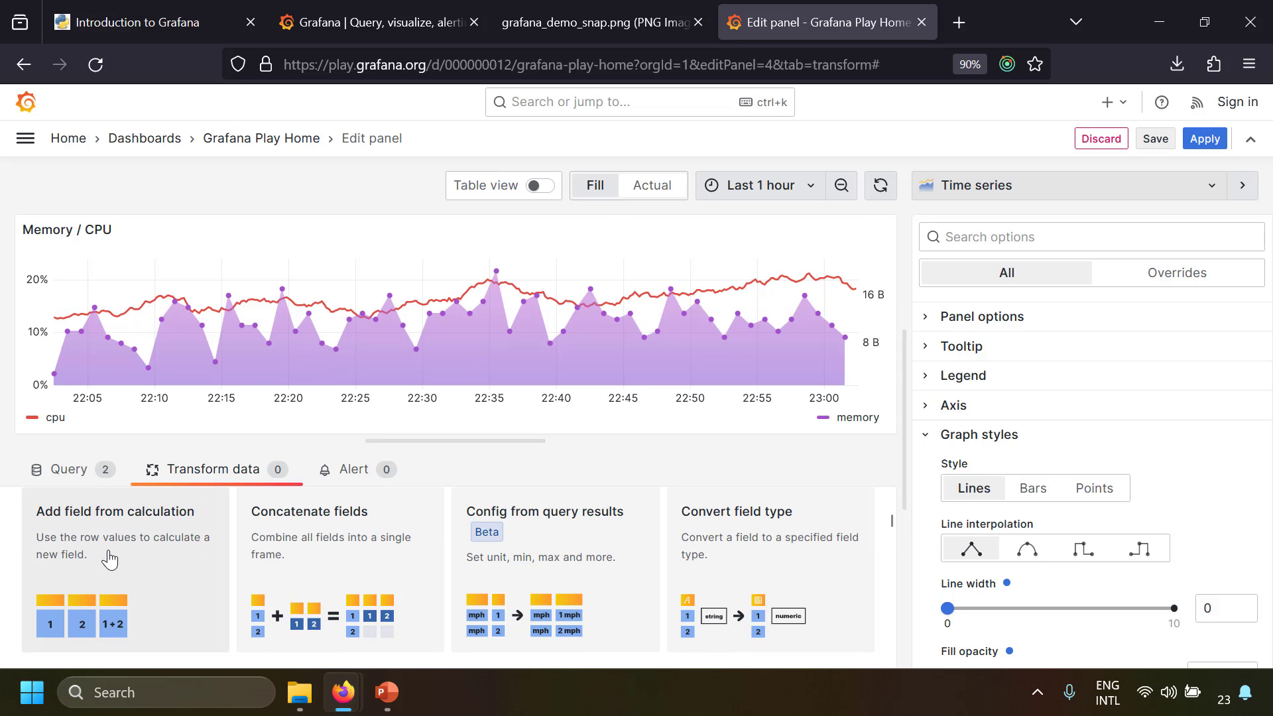
- Add an Add field from calculation transformation to the Memory / CPU panel and set its mode to Binary operation
click(176, 545)
scroll(175, 545, down, 2)
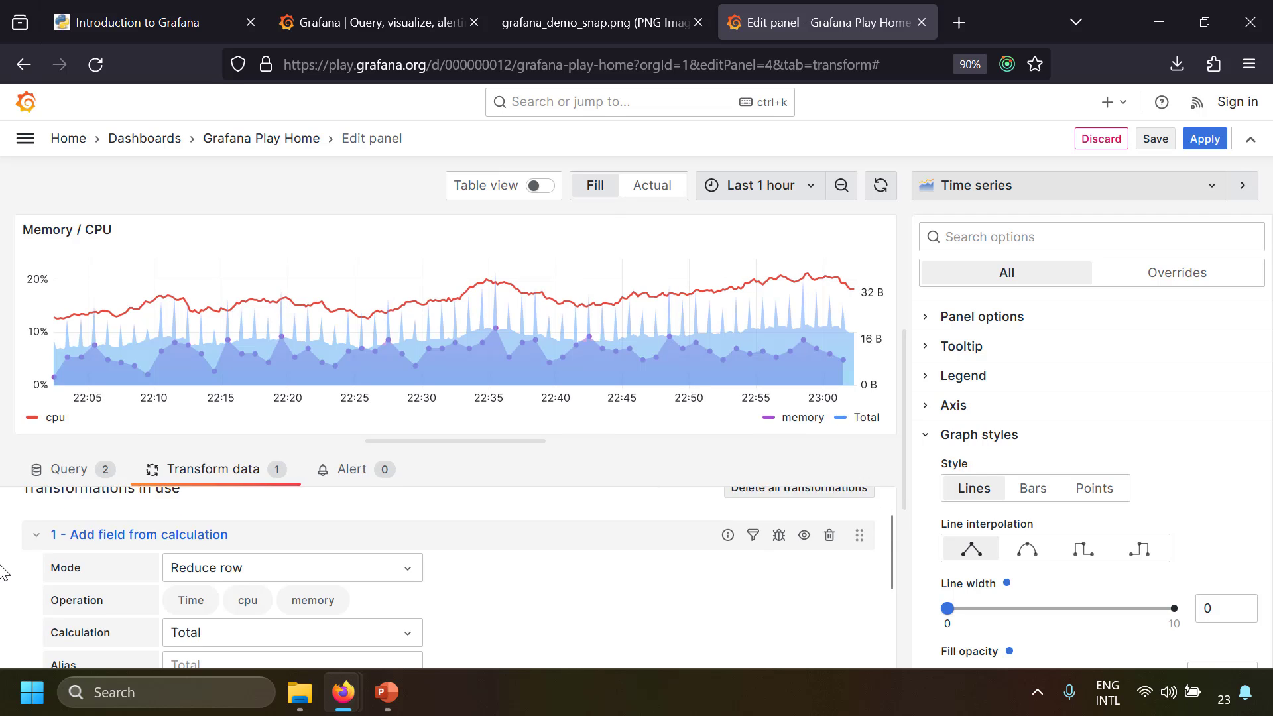
scroll(233, 602, up, 2)
click(274, 610)
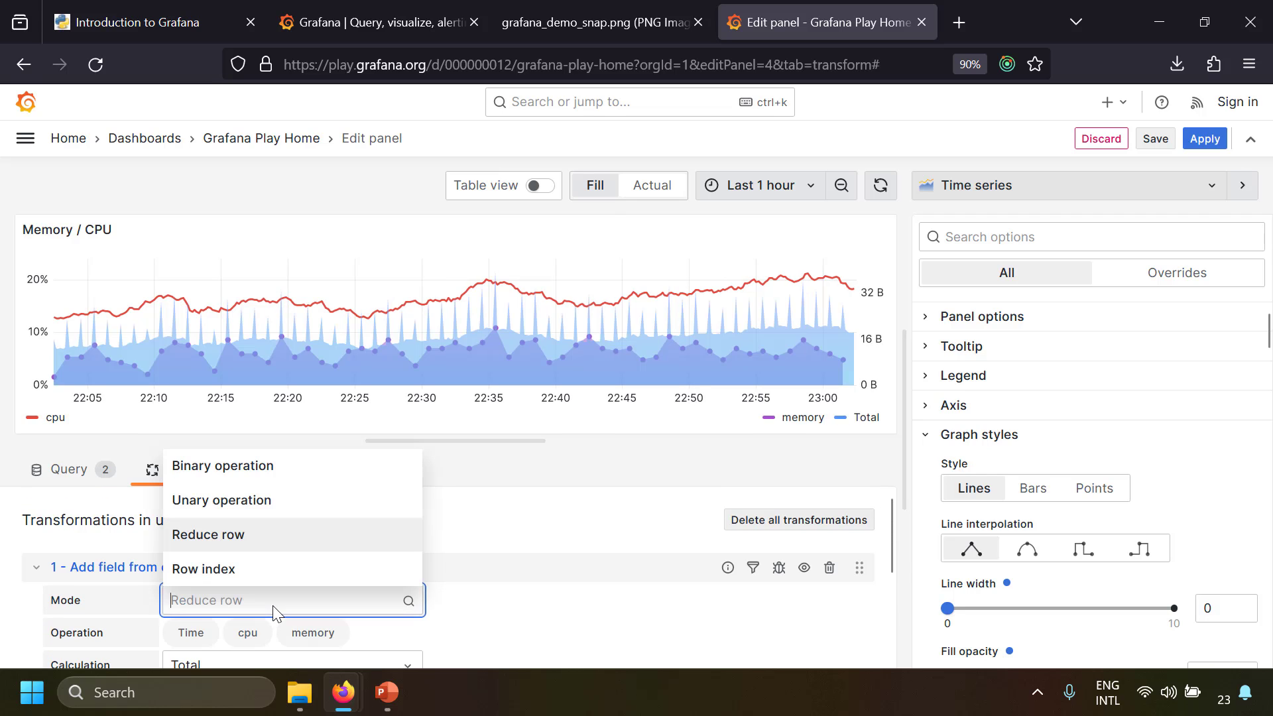
click(261, 467)
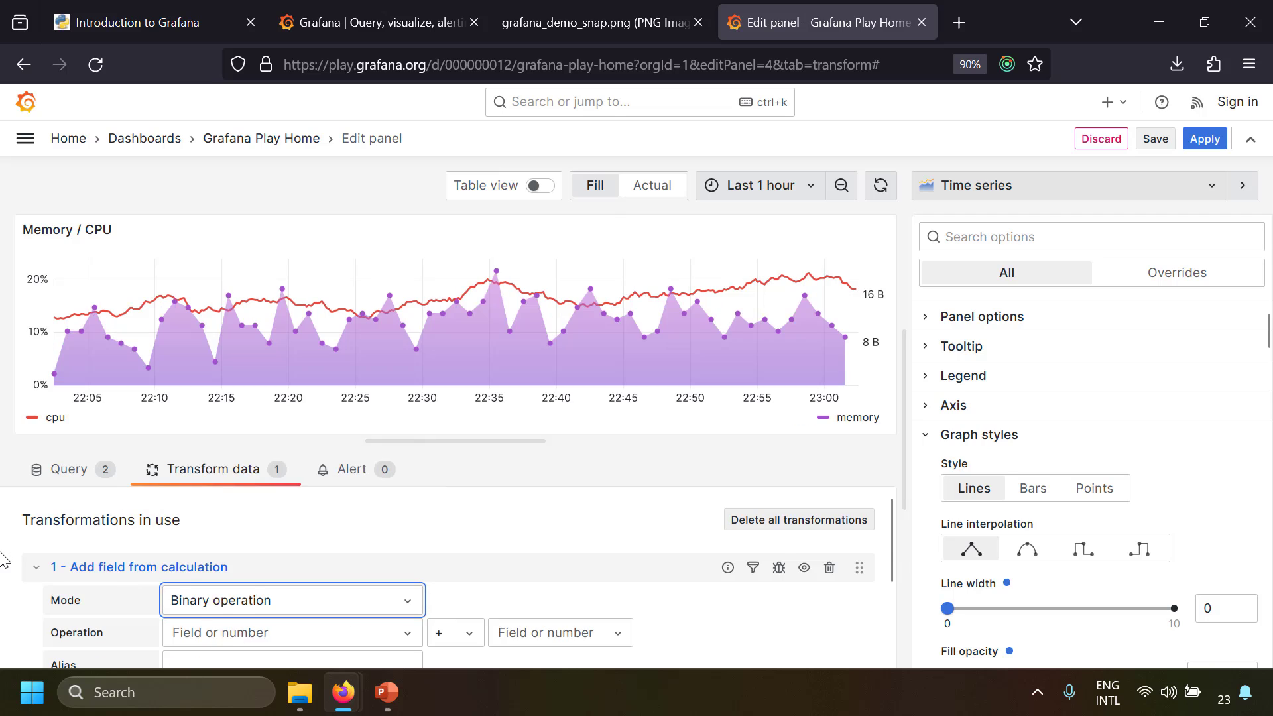
- Define the calculated field as cpu * 2 and give it the alias newCPUUsage
scroll(3, 560, down, 2)
click(303, 548)
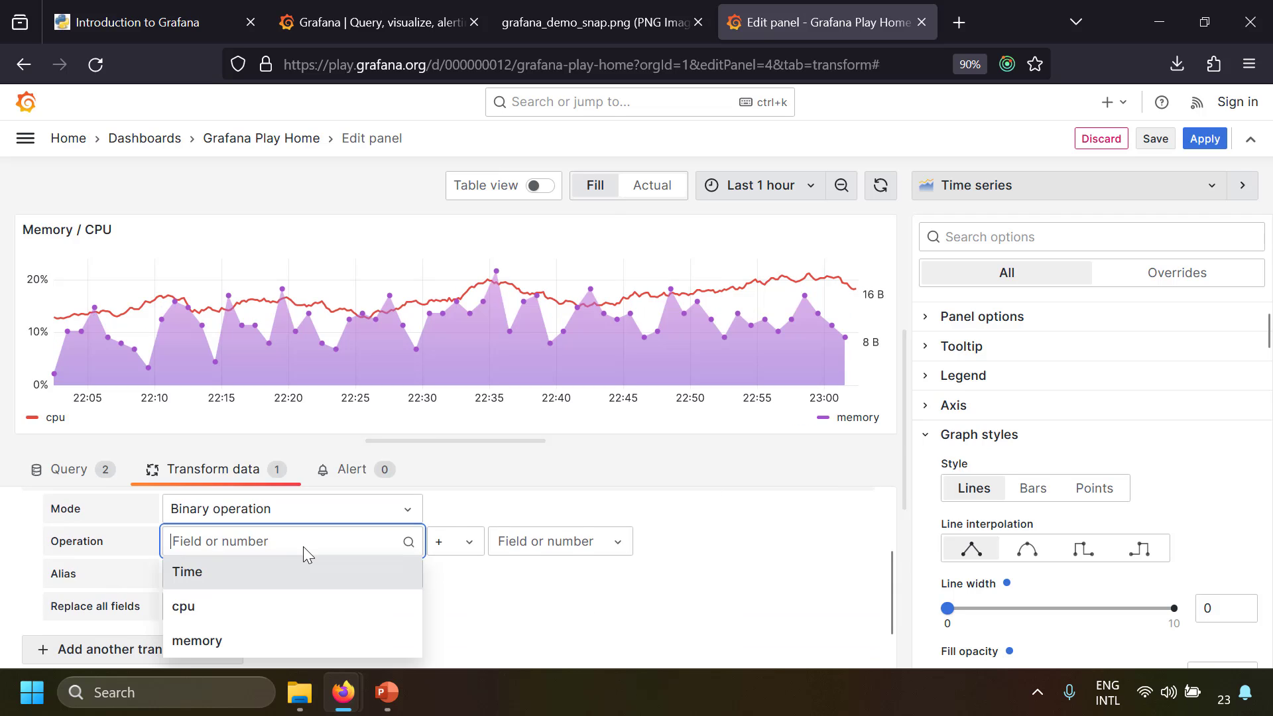
click(181, 616)
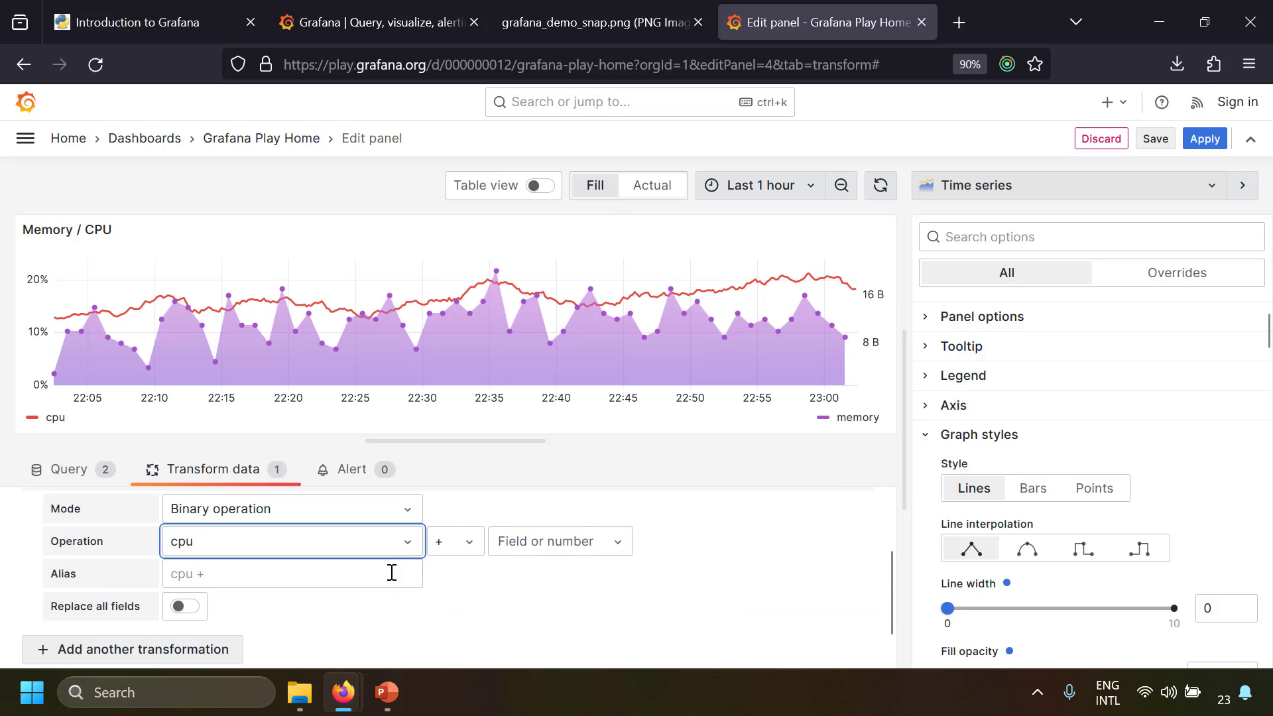
click(469, 554)
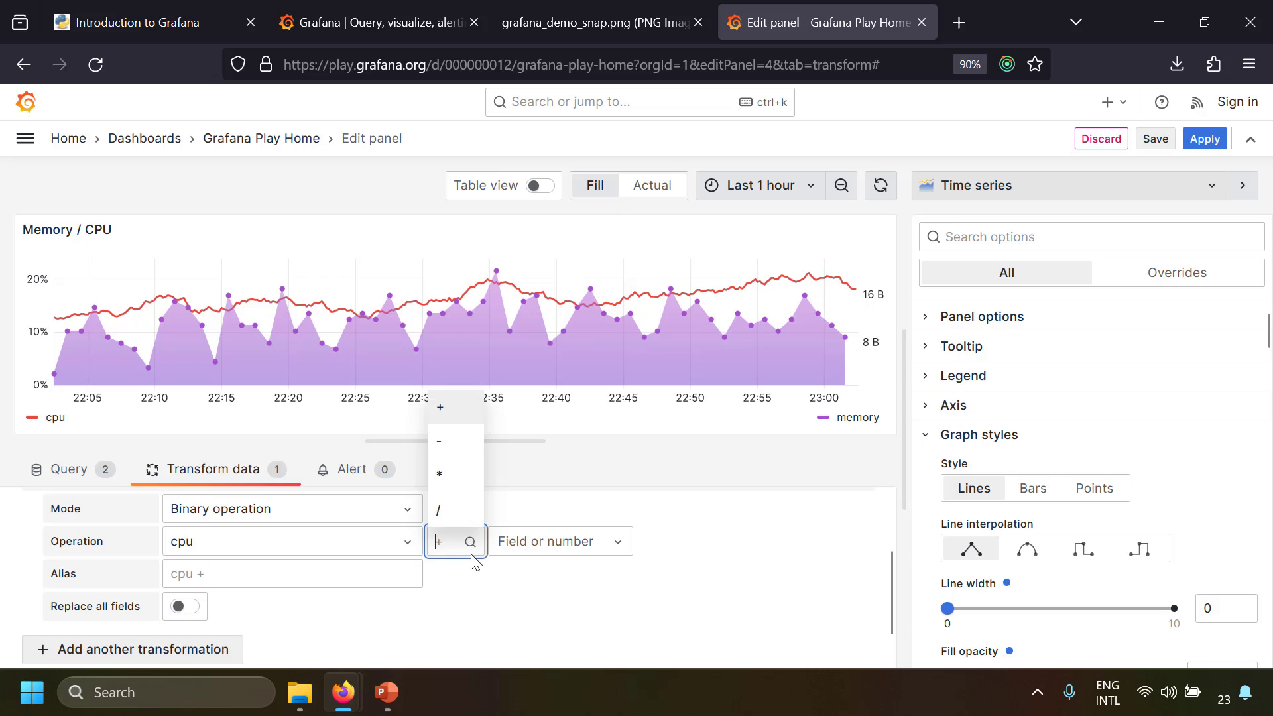
click(472, 474)
click(553, 550)
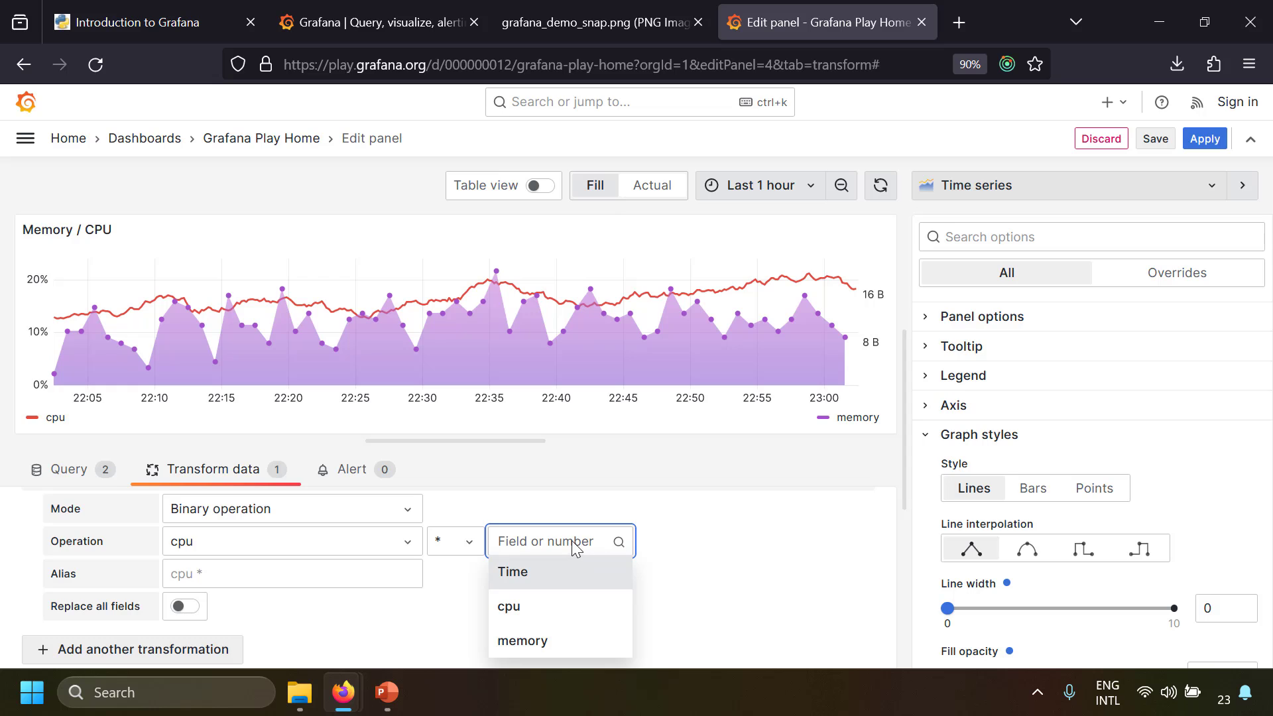
text(2)
click(250, 565)
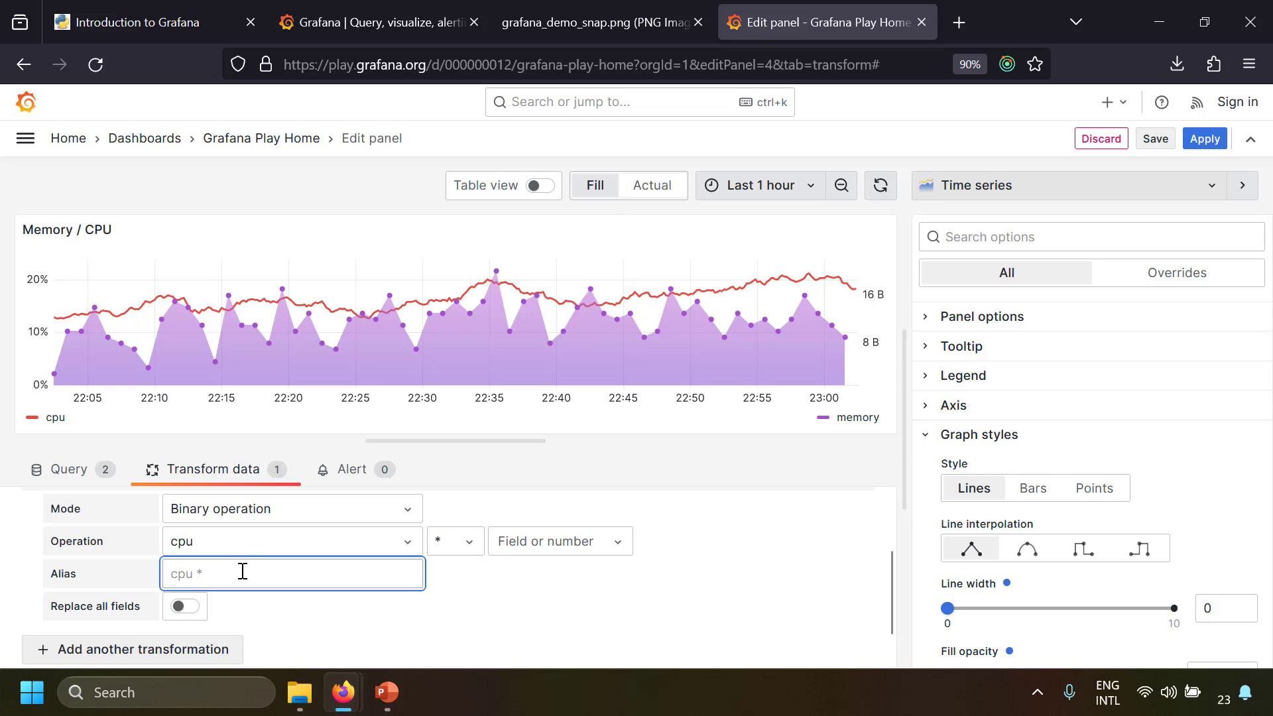
text(newCPUUsage)
click(725, 551)
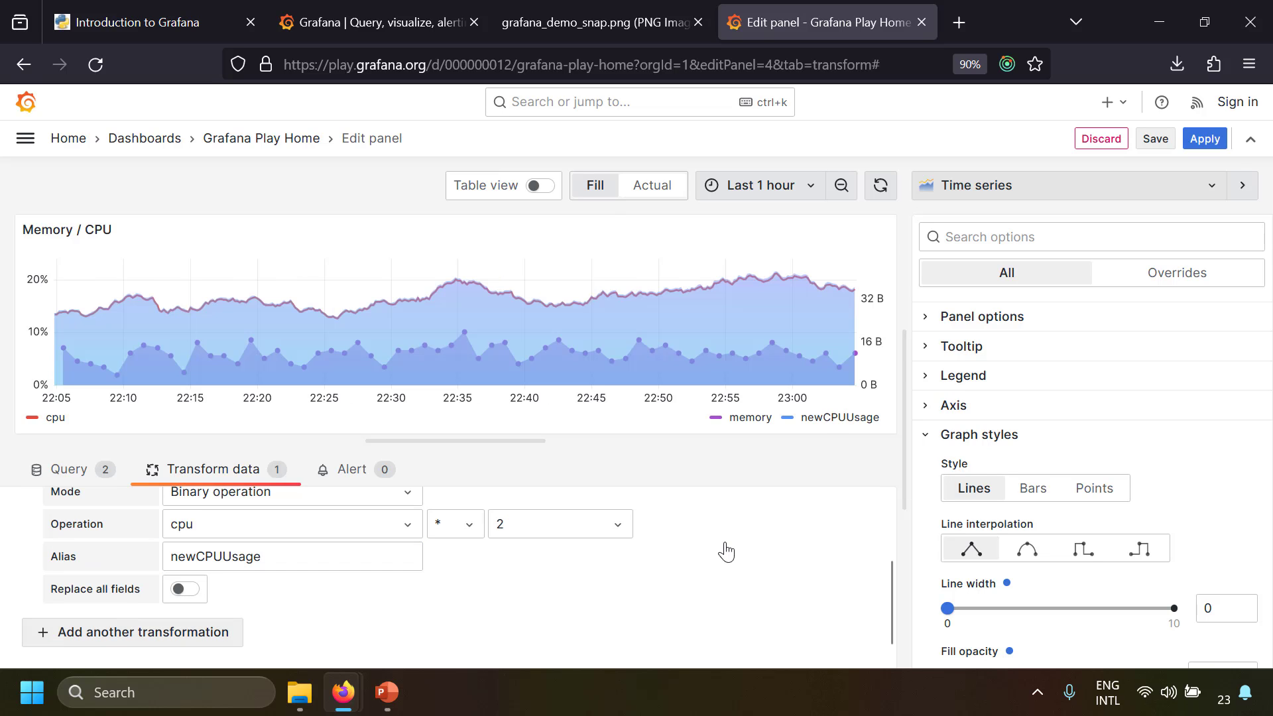
- Hide the cpu series in the Memory / CPU graph and review the newCPUUsage calculation settings
click(818, 421)
click(817, 423)
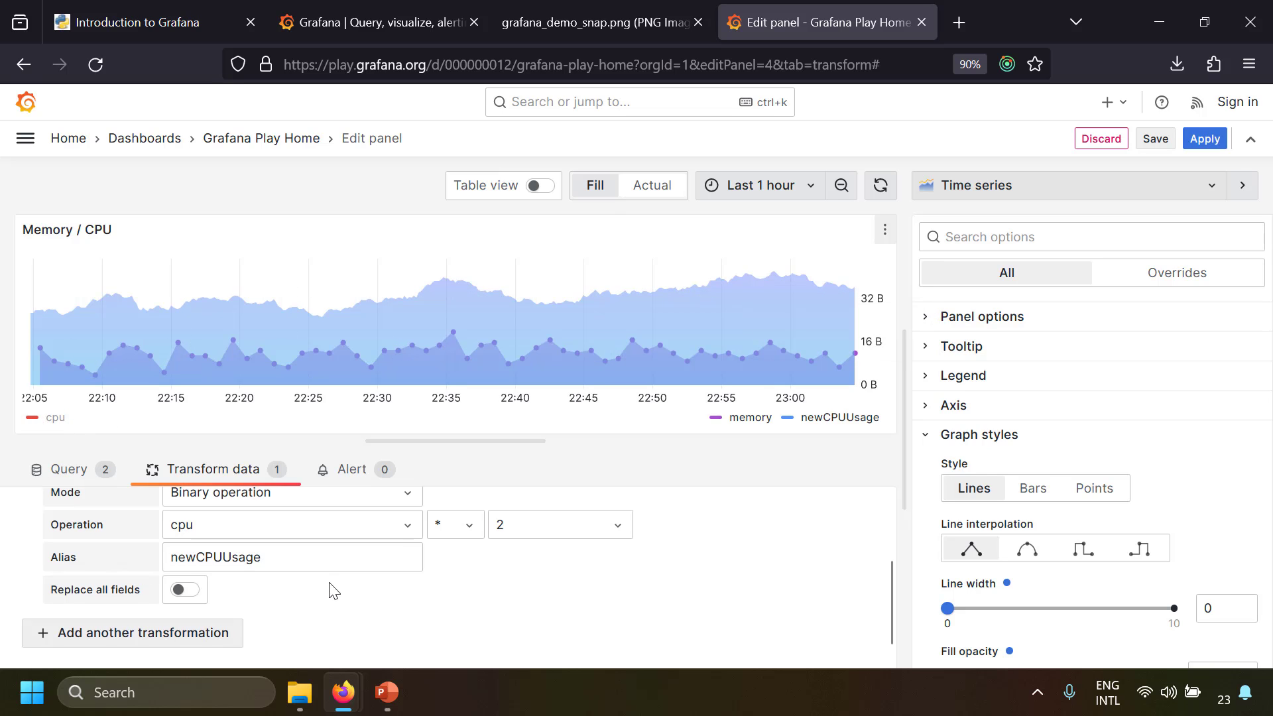
scroll(333, 590, up, 2)
scroll(333, 590, down, 2)
scroll(333, 590, up, 1)
scroll(335, 590, down, 1)
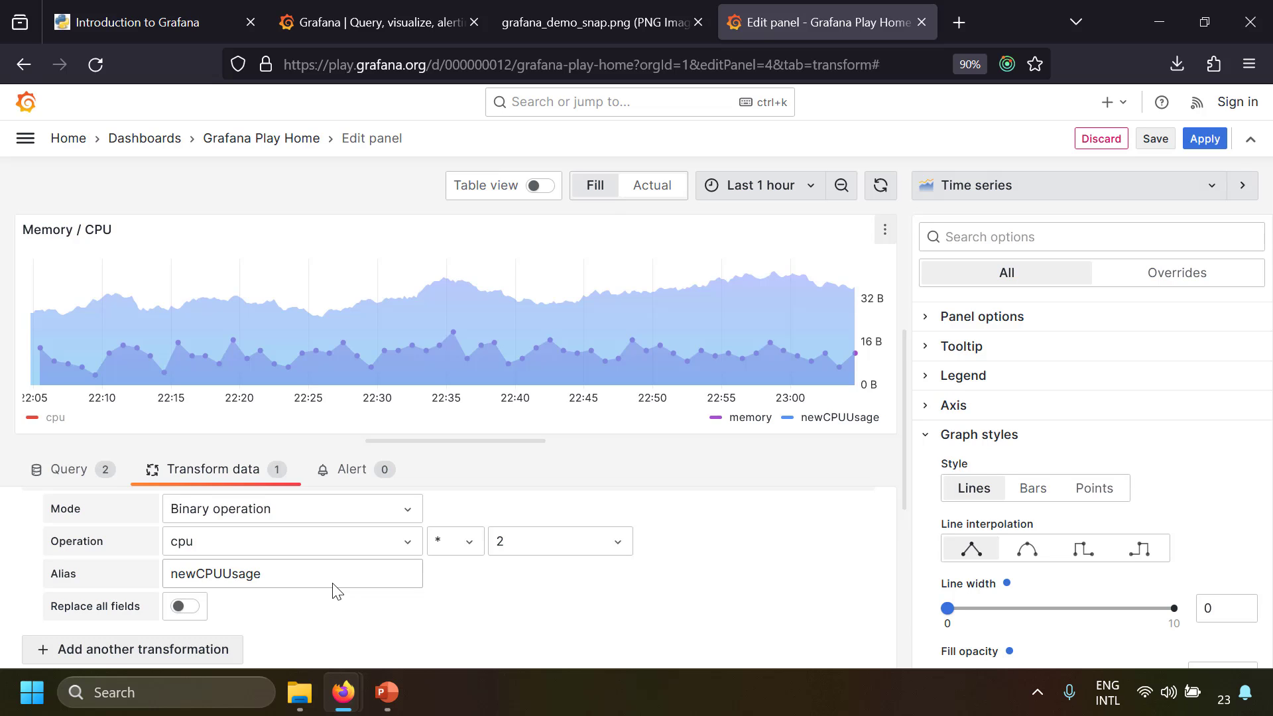
scroll(336, 590, up, 2)
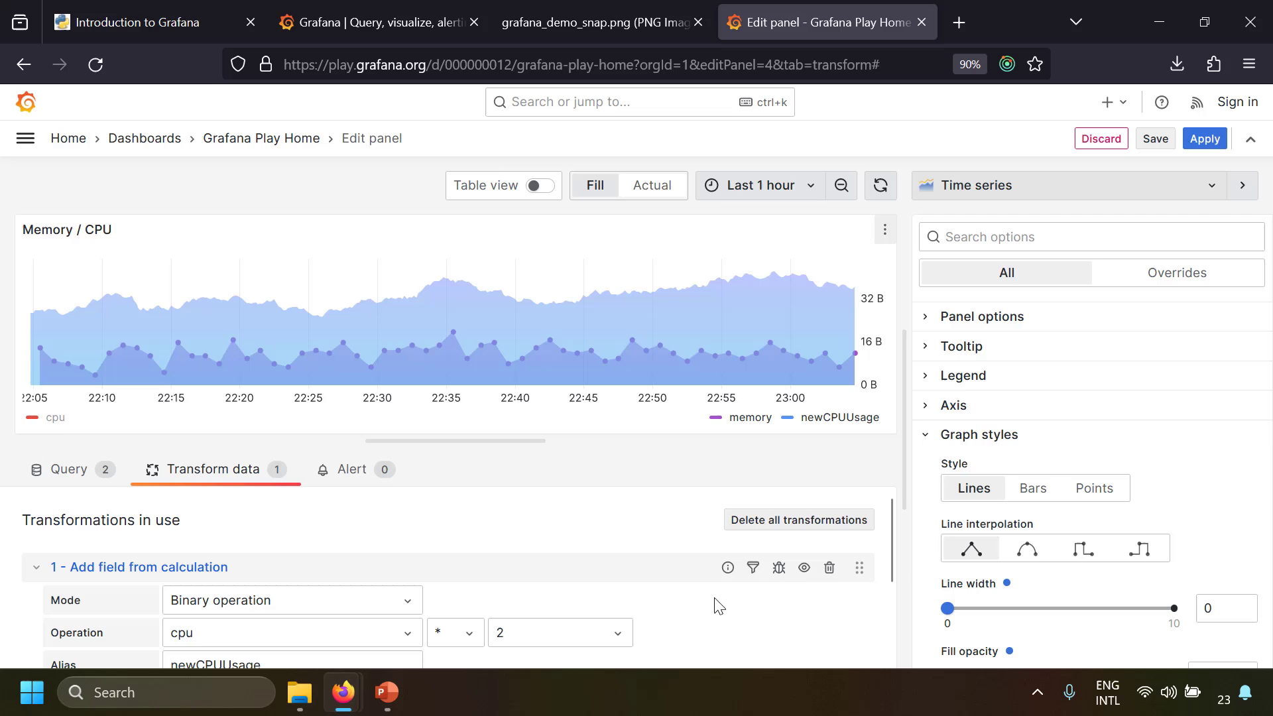
- Delete the Add field from calculation transformation and look over the other available transformation types
click(829, 569)
click(822, 323)
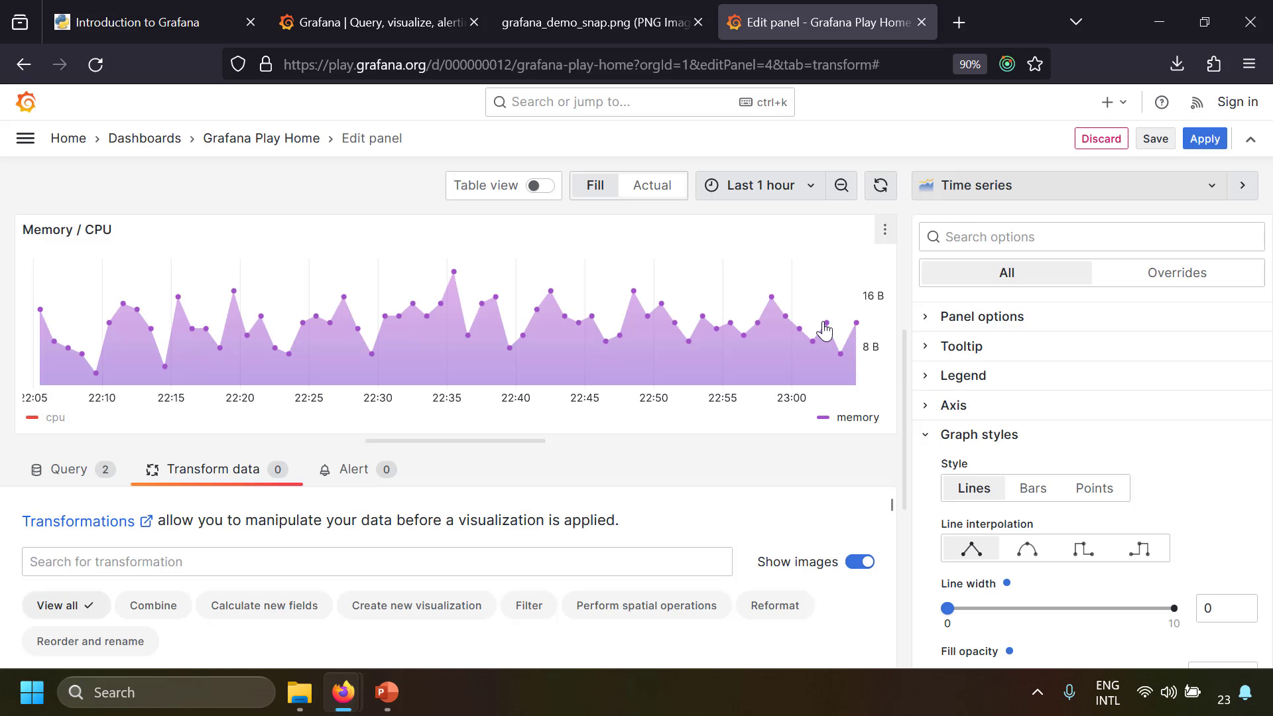
scroll(397, 607, down, 2)
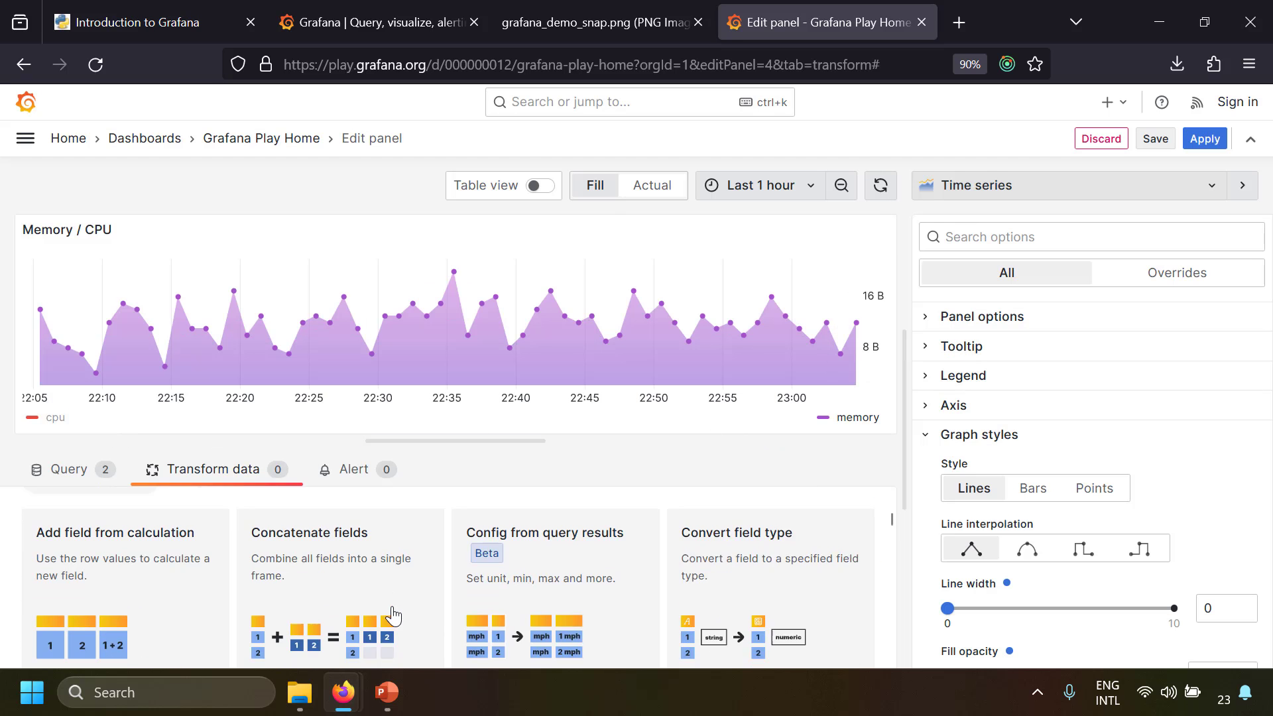
scroll(391, 615, down, 1)
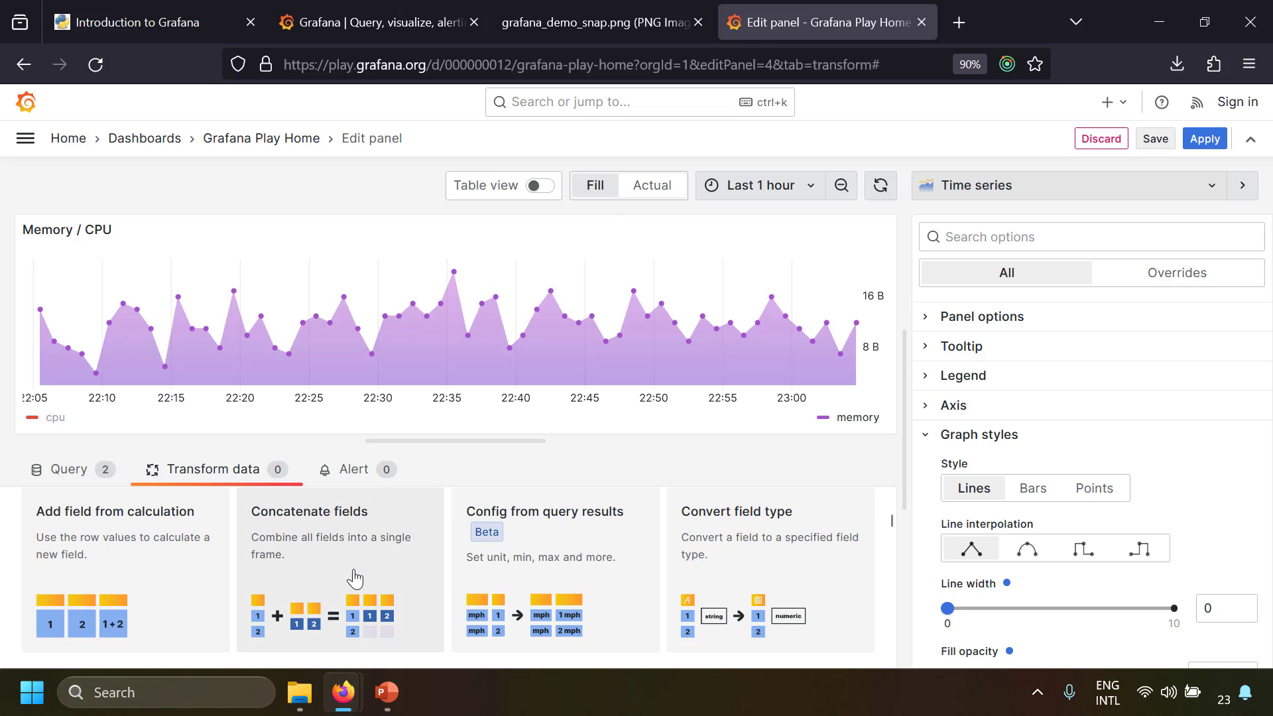
scroll(728, 588, down, 3)
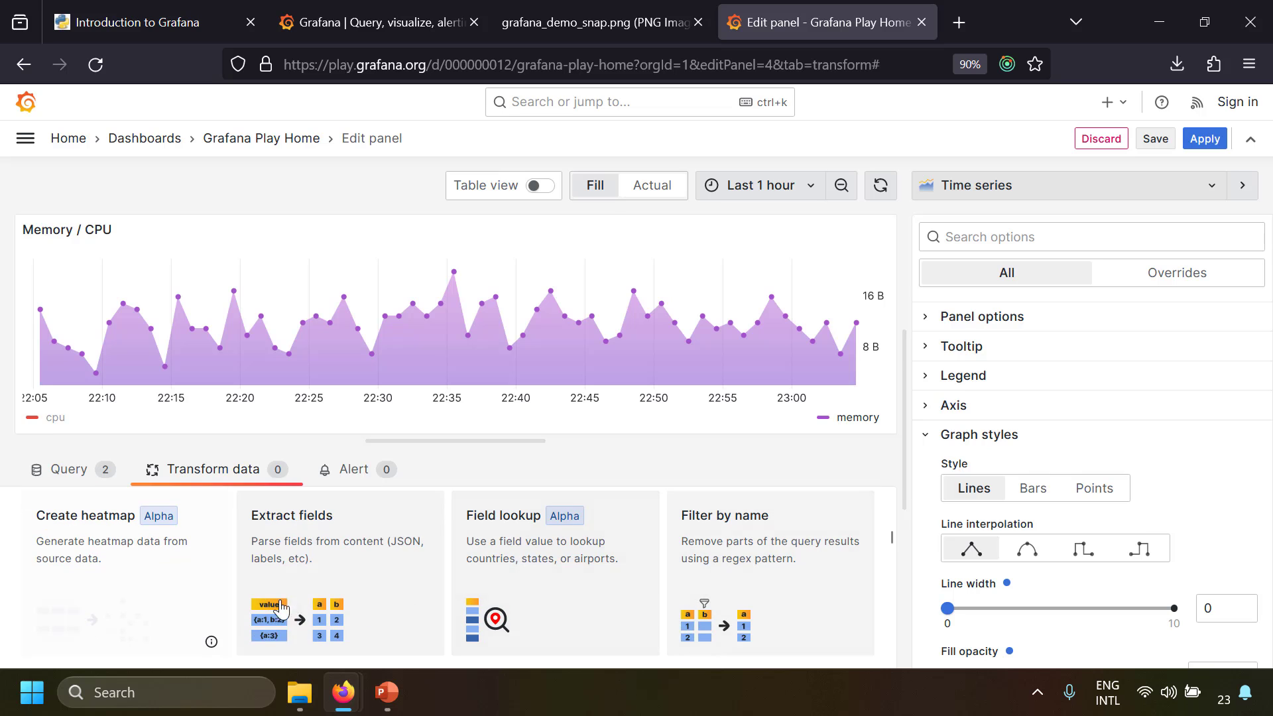
- Leave the panel editor for the Grafana Play Home dashboard and switch to the Introduction to Grafana blog page
key(Escape)
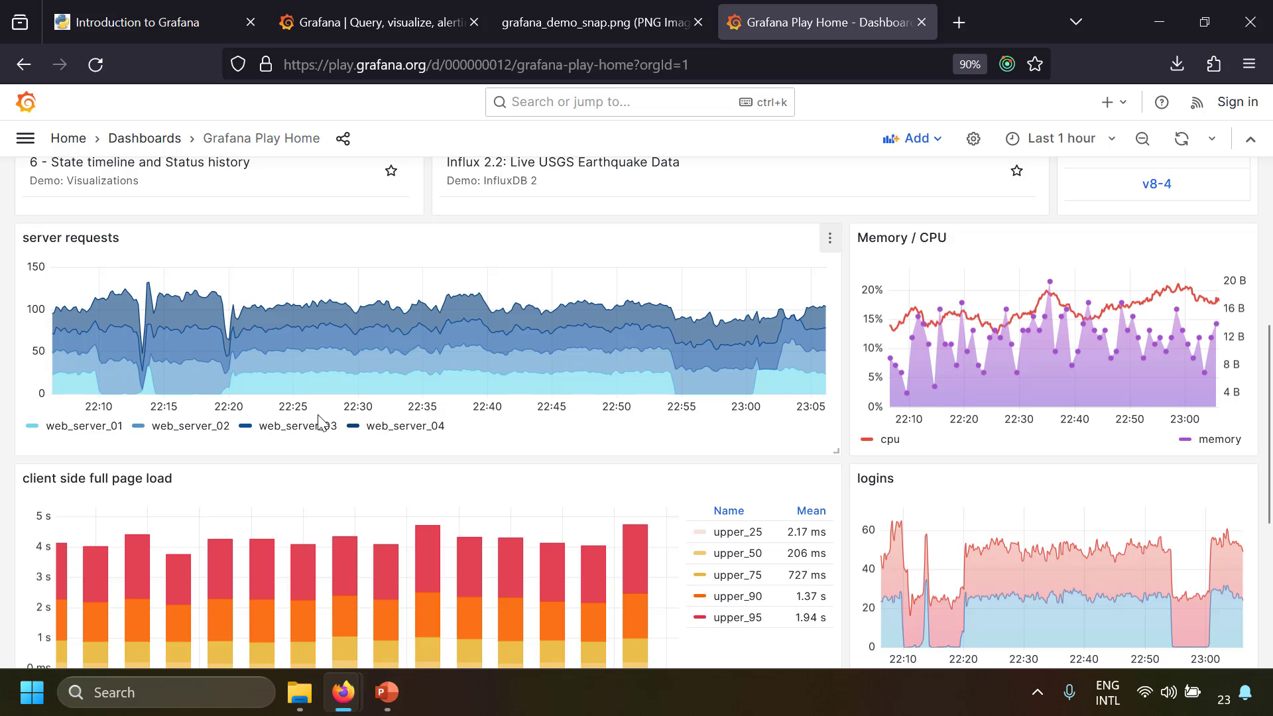
key(ctrl+Tab)
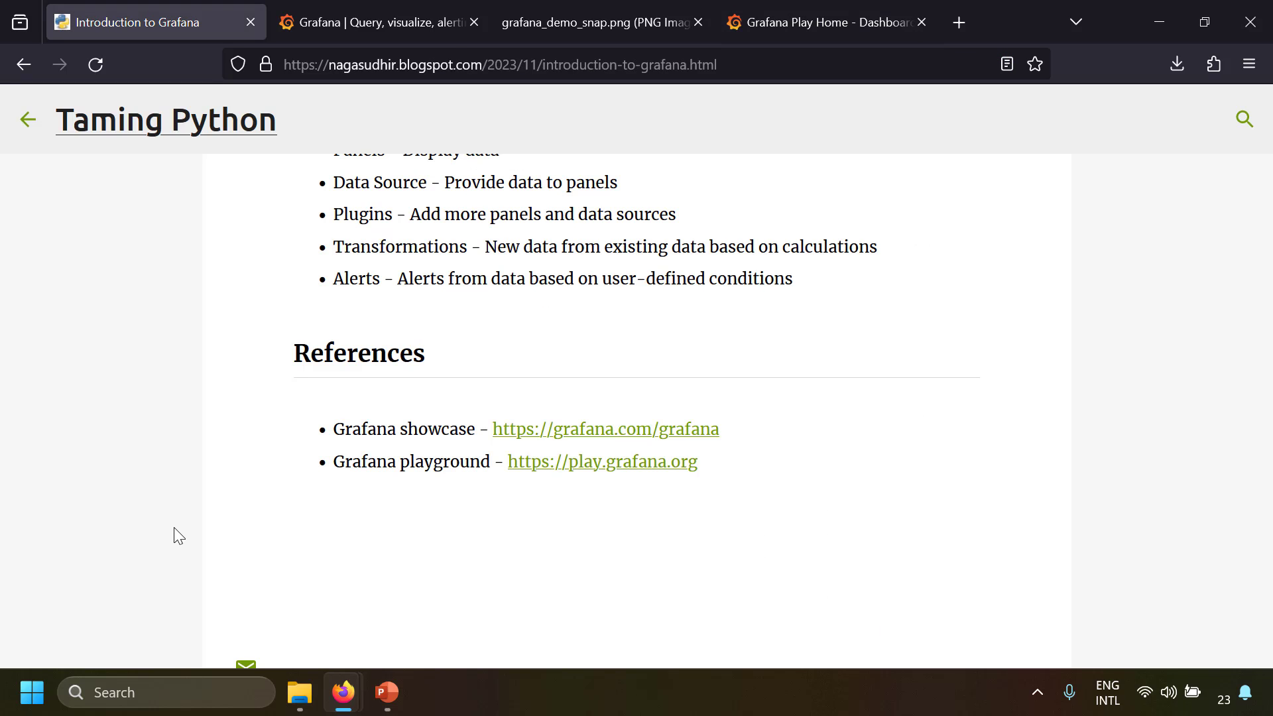